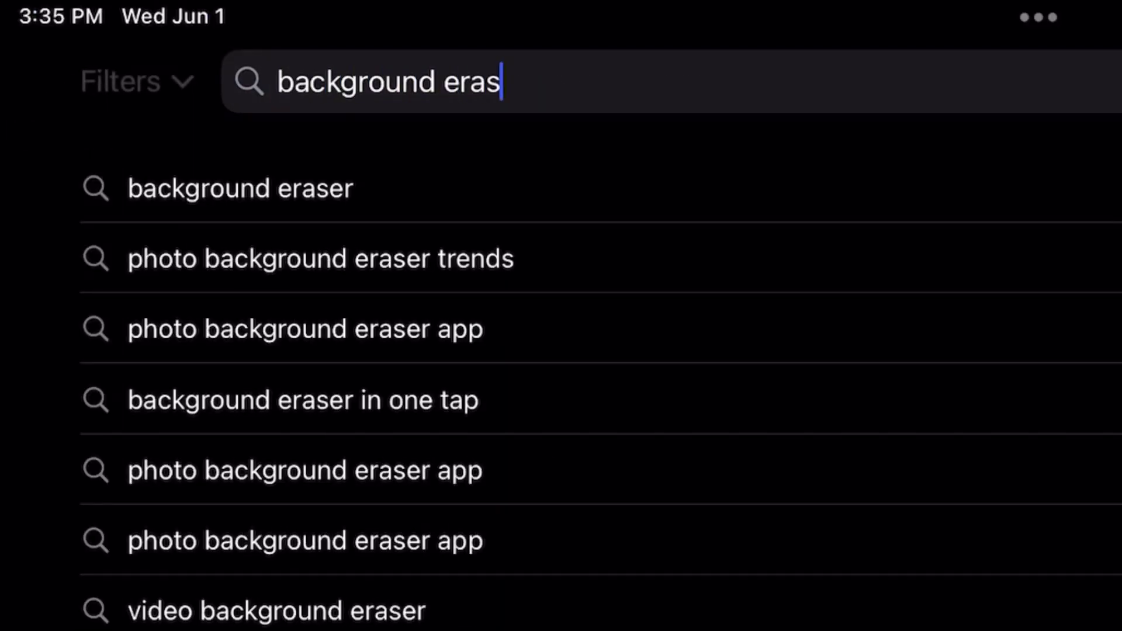
Step: Run the 'background eraser' App Store search and scroll through the results
key(Return)
scroll(561, 327, down, 7)
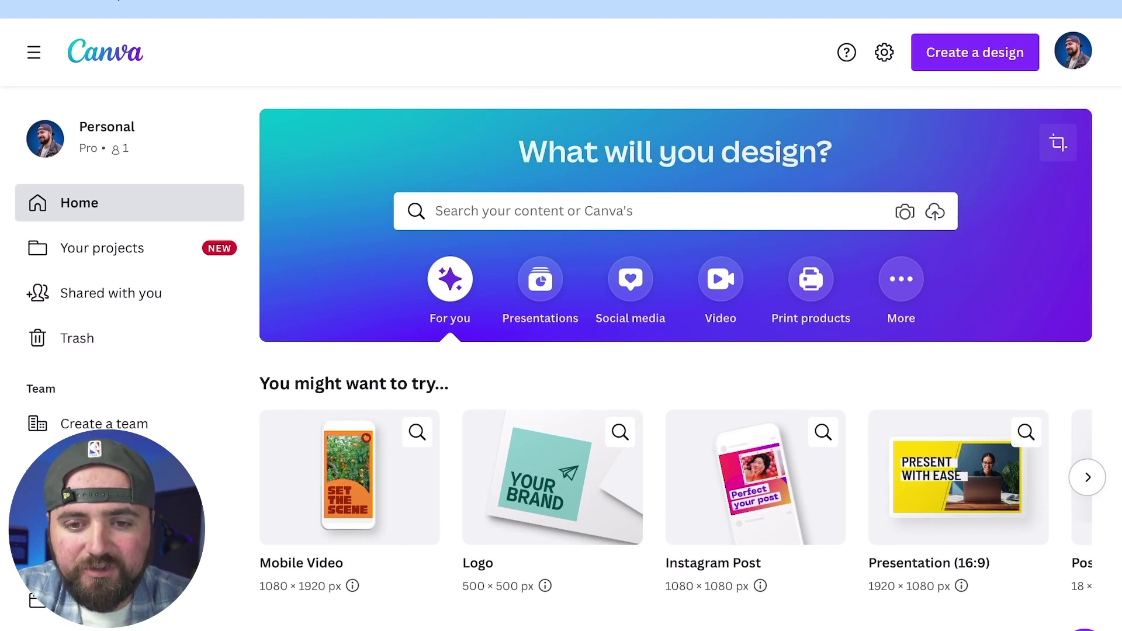
Step: Search Canva for 'Youtube thumbna' and open the YouTube Thumbnail template results
click(573, 210)
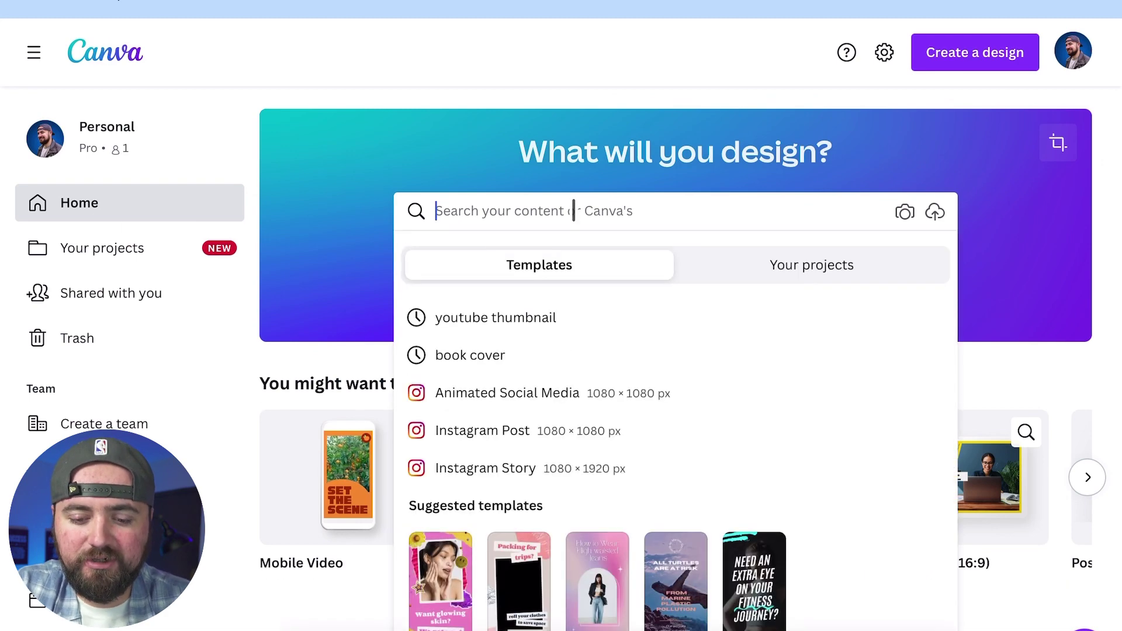
text(Youtube thumb)
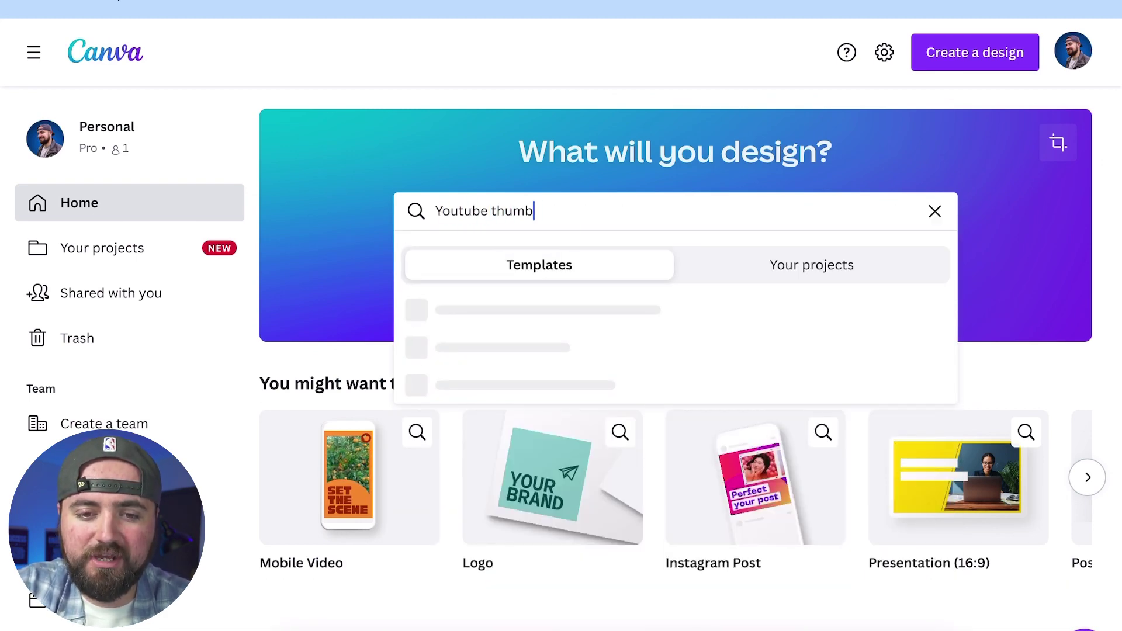
text(nao)
key(BackSpace)
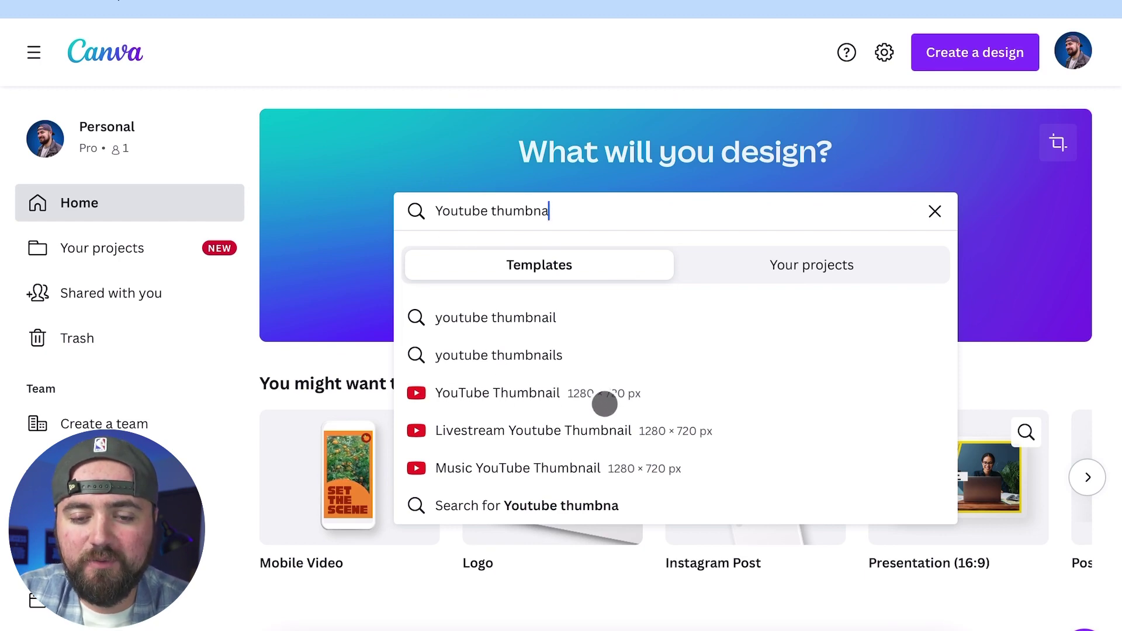
click(519, 395)
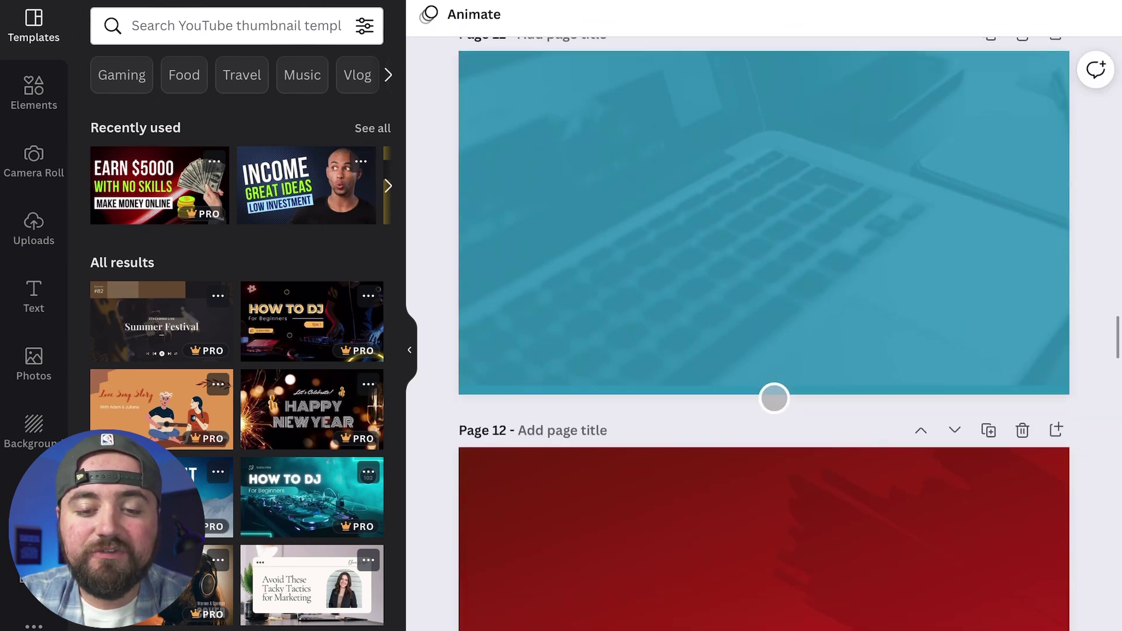
Step: Scroll down the thumbnail design's pages to browse the background options
scroll(774, 398, down, 12)
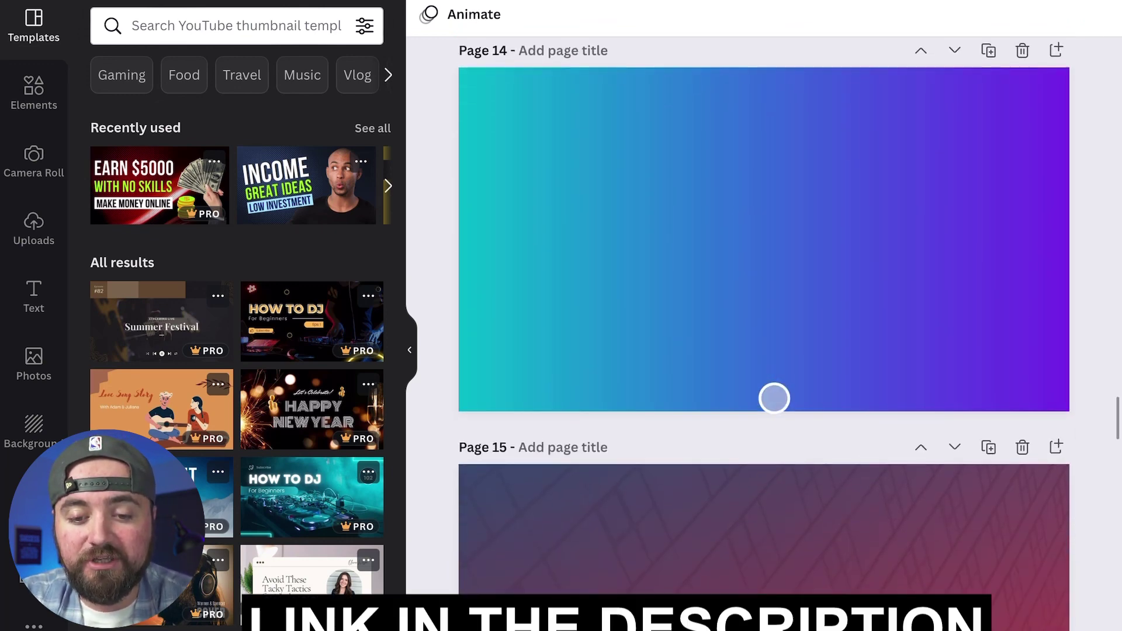
scroll(774, 398, down, 7)
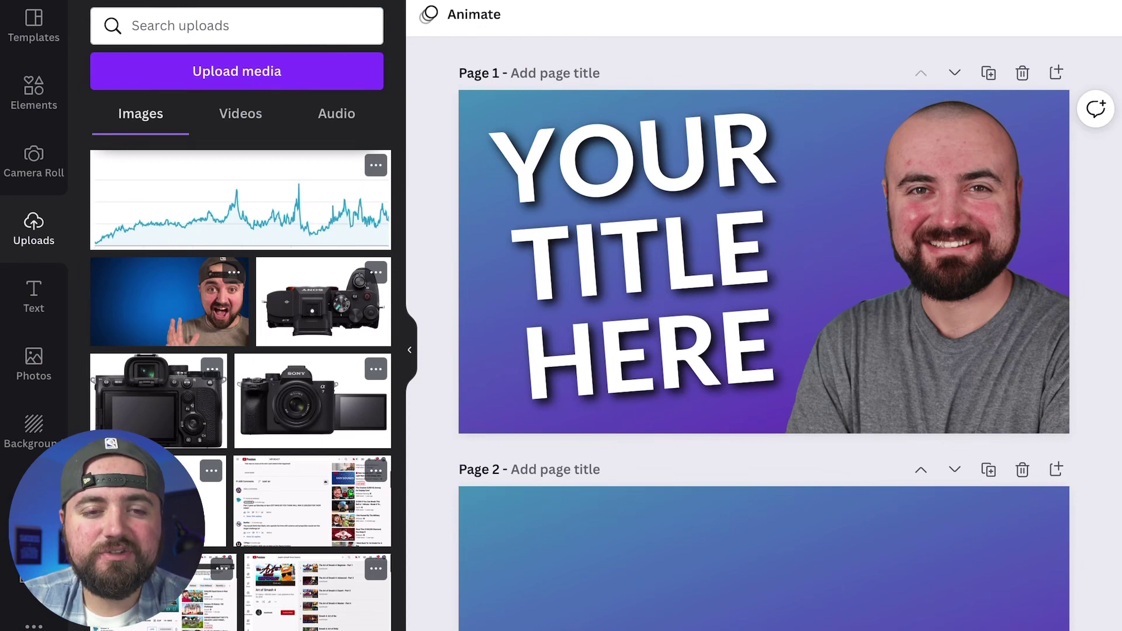
Step: Upload a creator photo from the Photo Library and scroll to the blue gradient Page 5
click(206, 71)
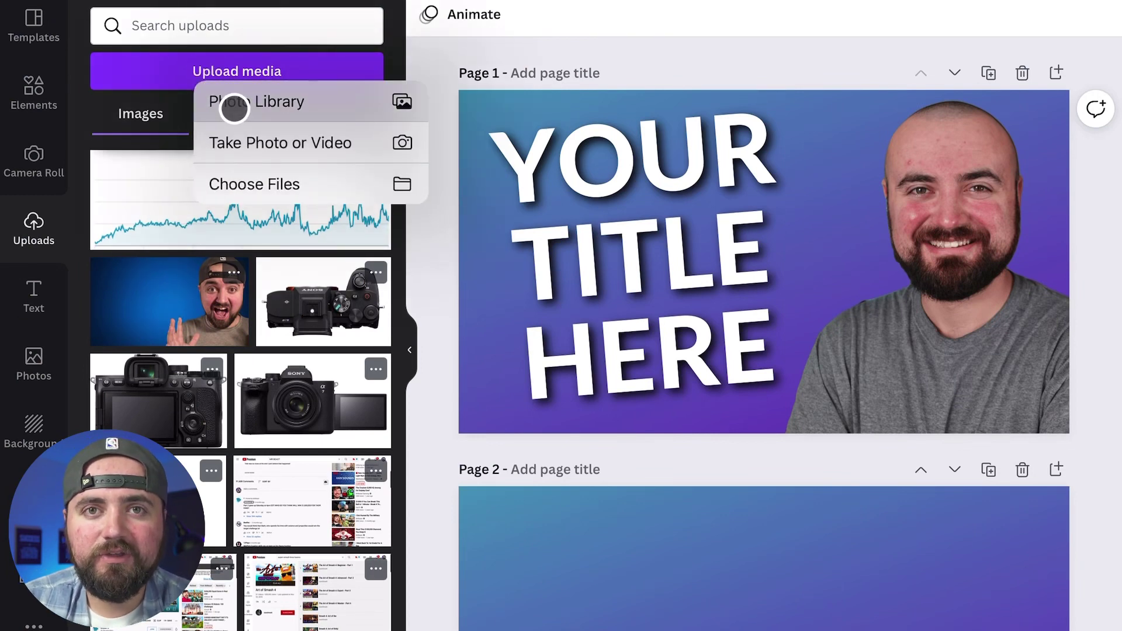
click(234, 109)
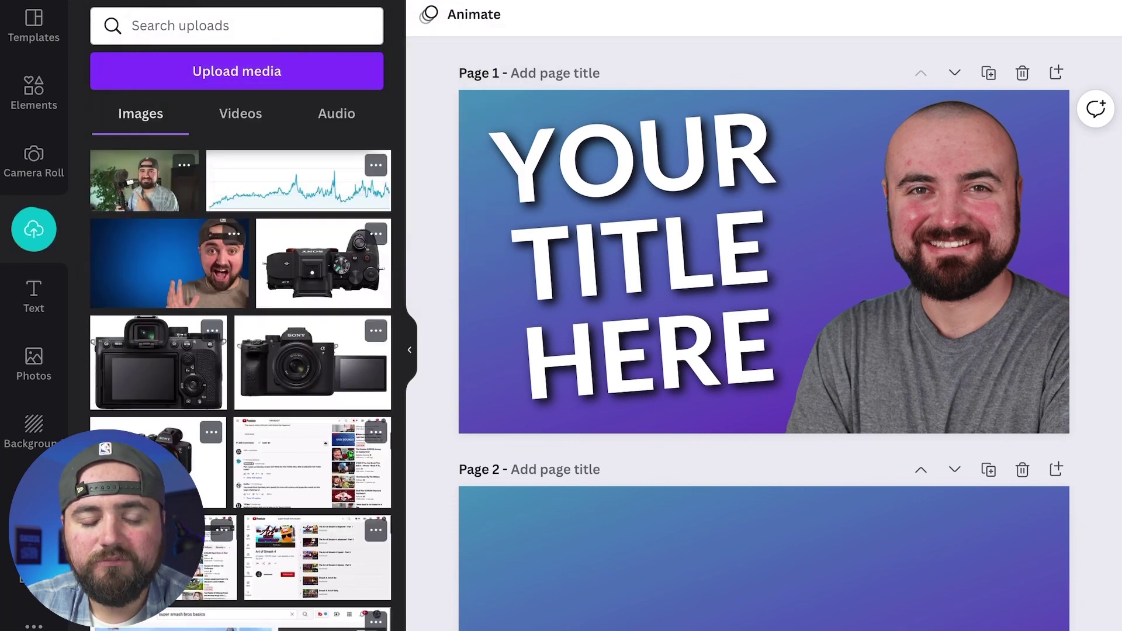
scroll(767, 580, down, 20)
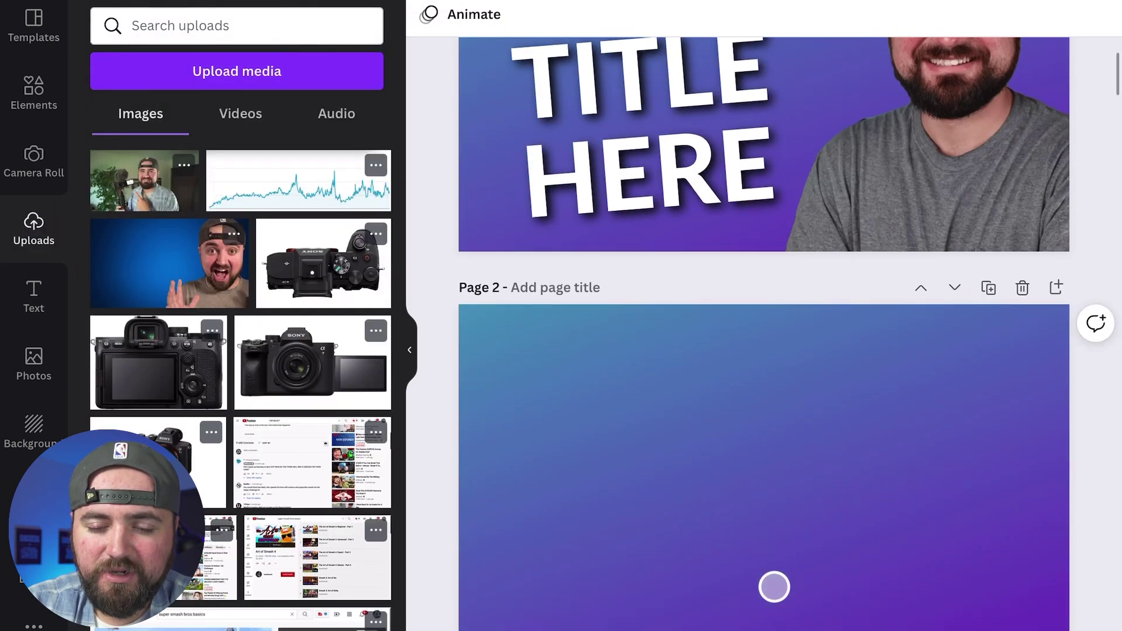
scroll(773, 587, down, 12)
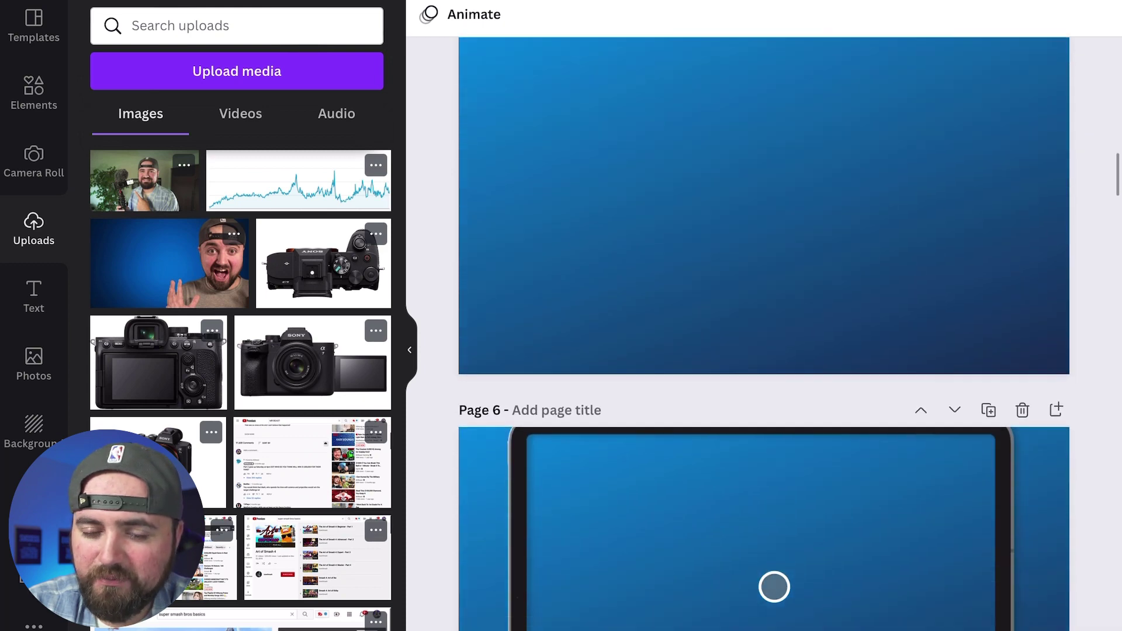
scroll(774, 587, up, 3)
scroll(774, 587, up, 8)
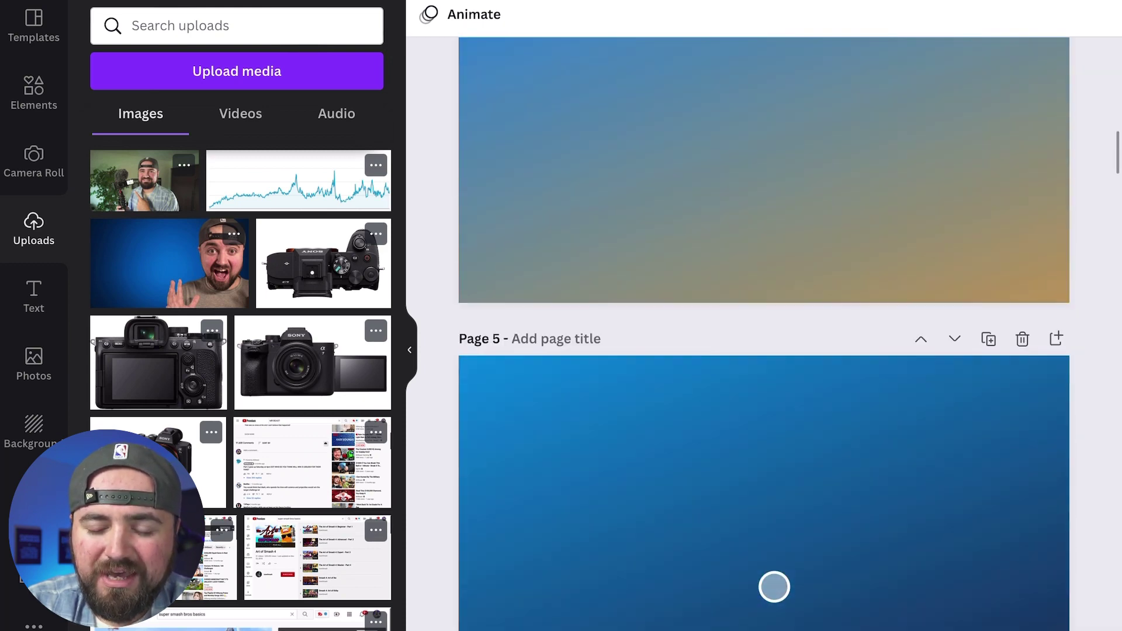
scroll(773, 587, down, 2)
Step: Add the uploaded creator photo to Page 5, try enlarging it, then undo the resize
click(657, 396)
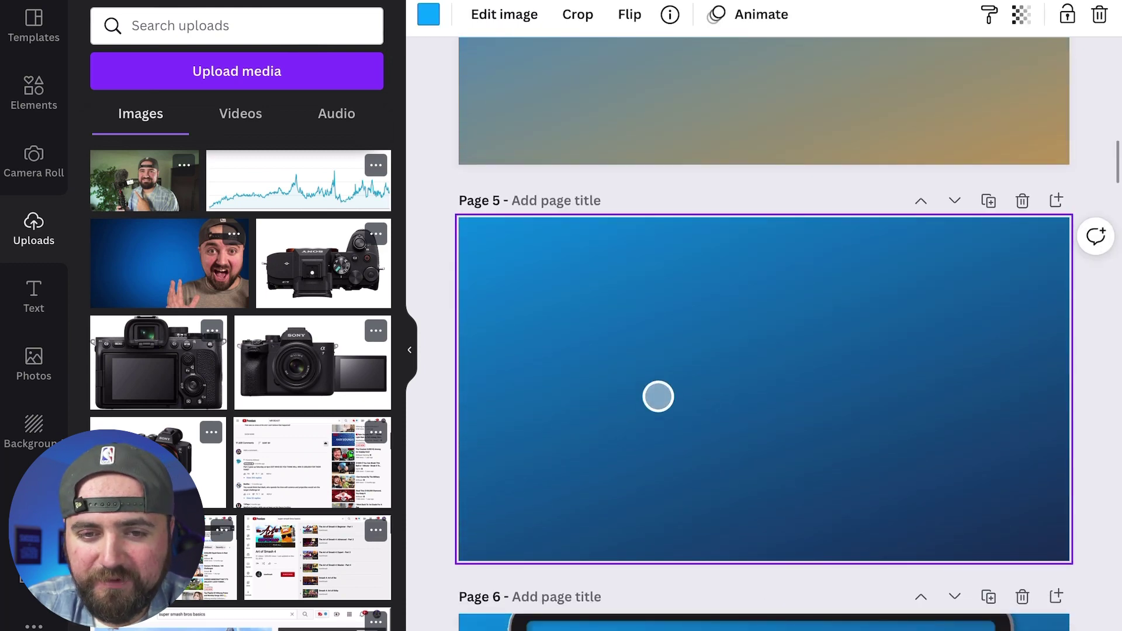
click(130, 176)
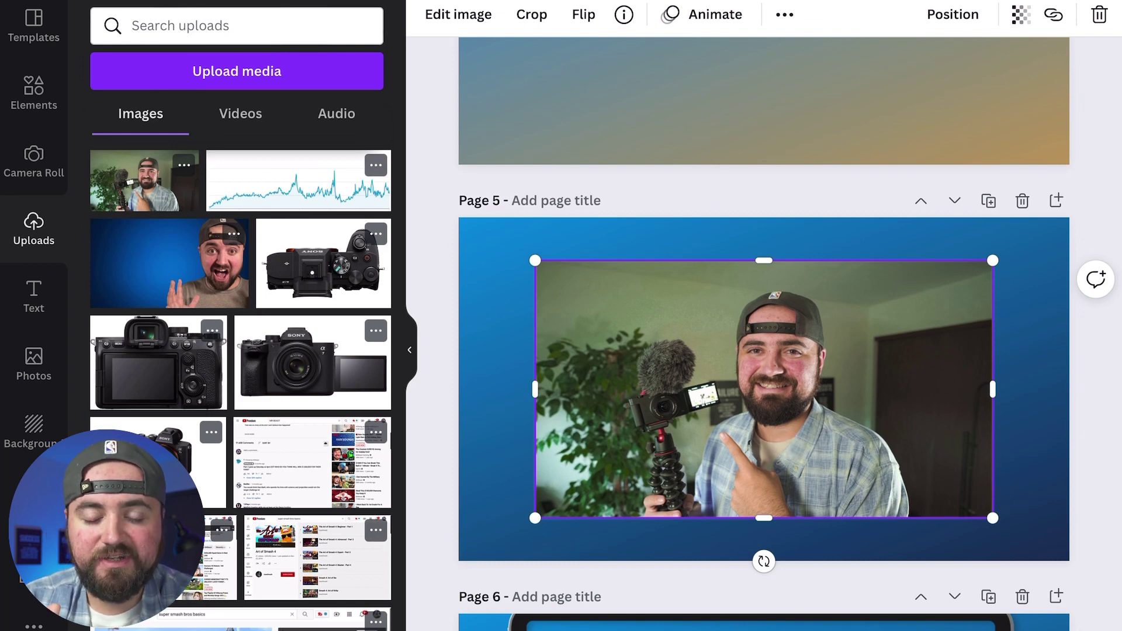
mouse_move(764, 389)
mouse_down()
mouse_move(829, 449)
mouse_move(780, 388)
mouse_up()
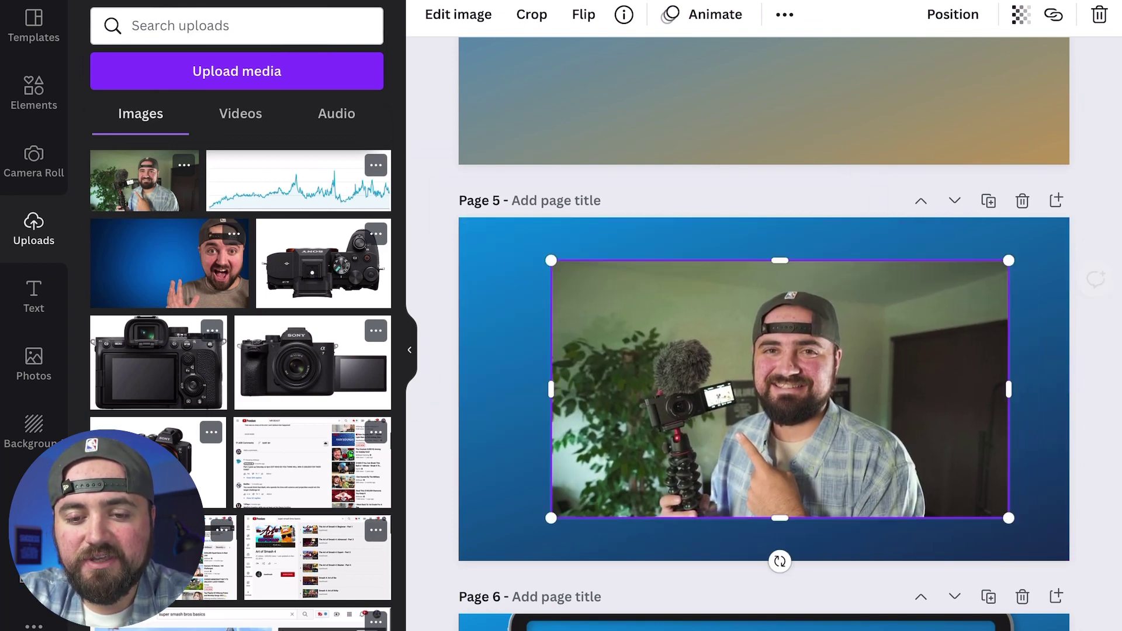
drag(551, 258, 317, 129)
drag(1008, 518, 1121, 601)
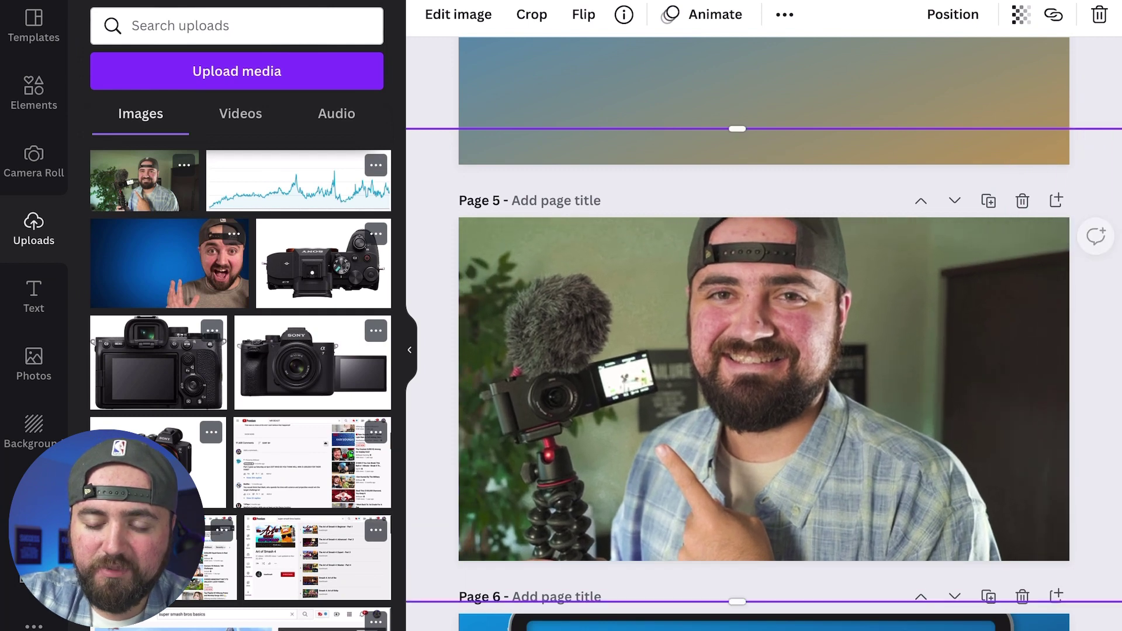
drag(760, 380, 904, 429)
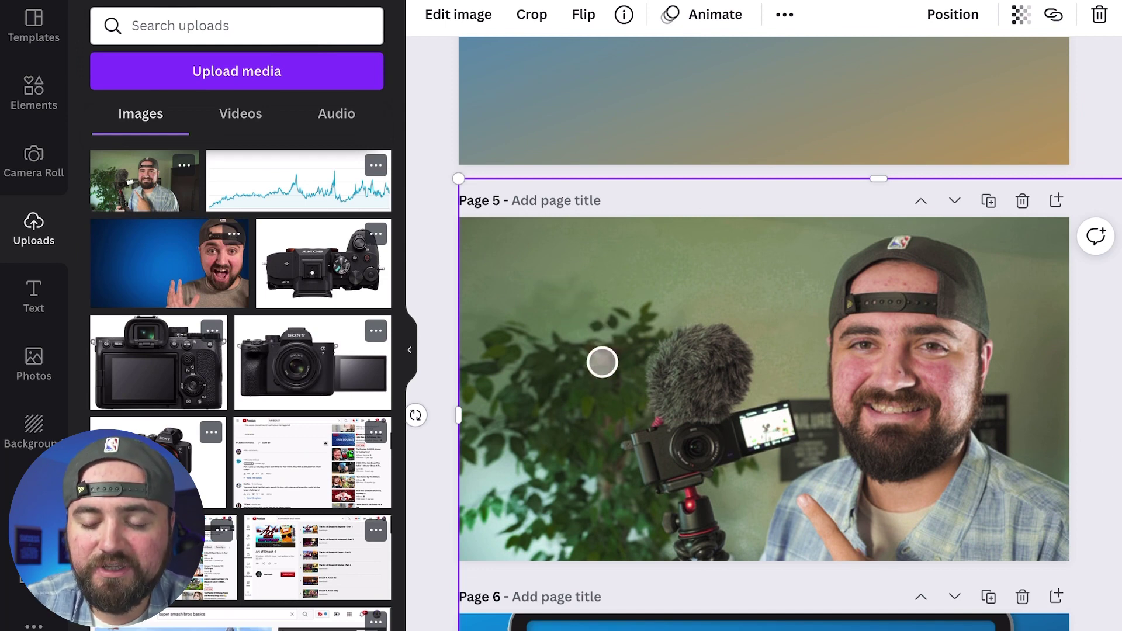
key(ctrl+z)
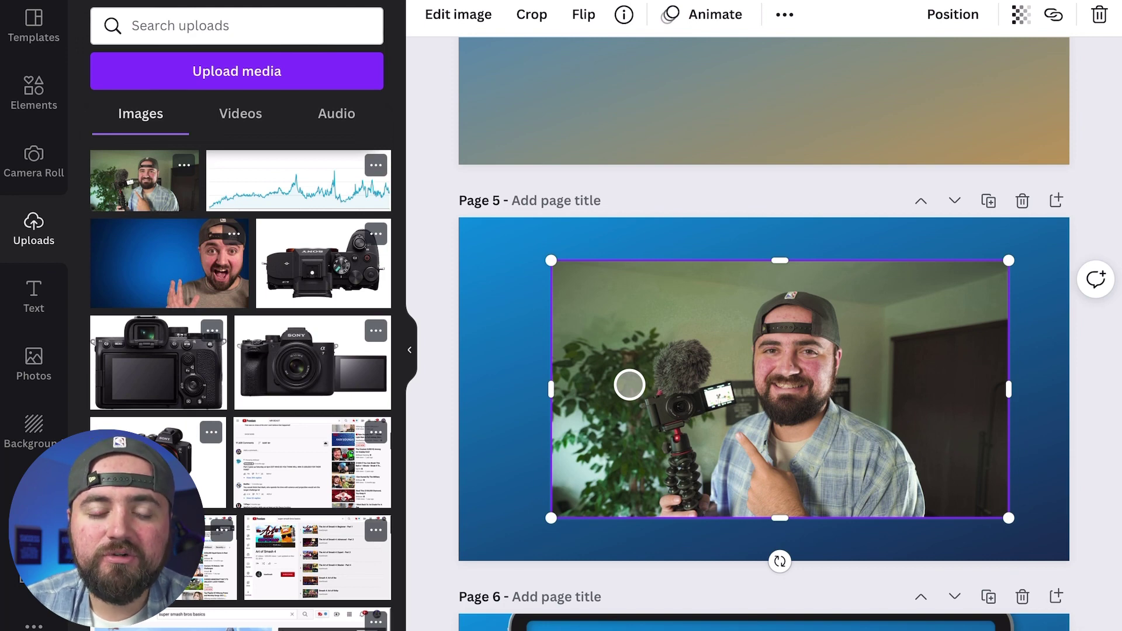
Step: Remove the photo's background with BG Remover, then enlarge the cutout and shift it right
click(449, 24)
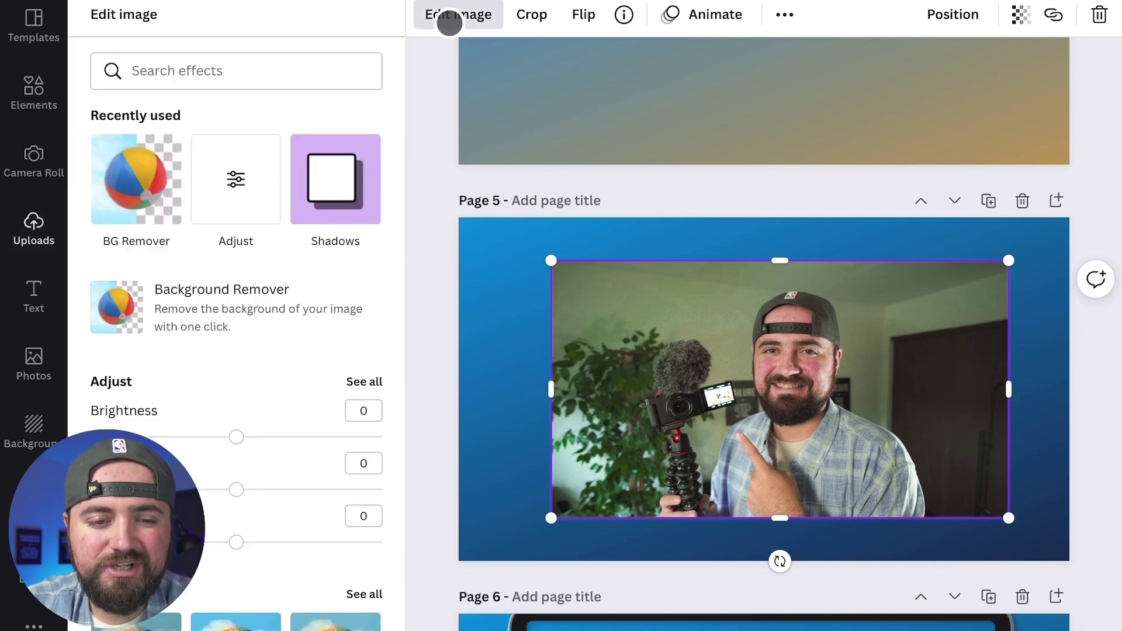
click(123, 188)
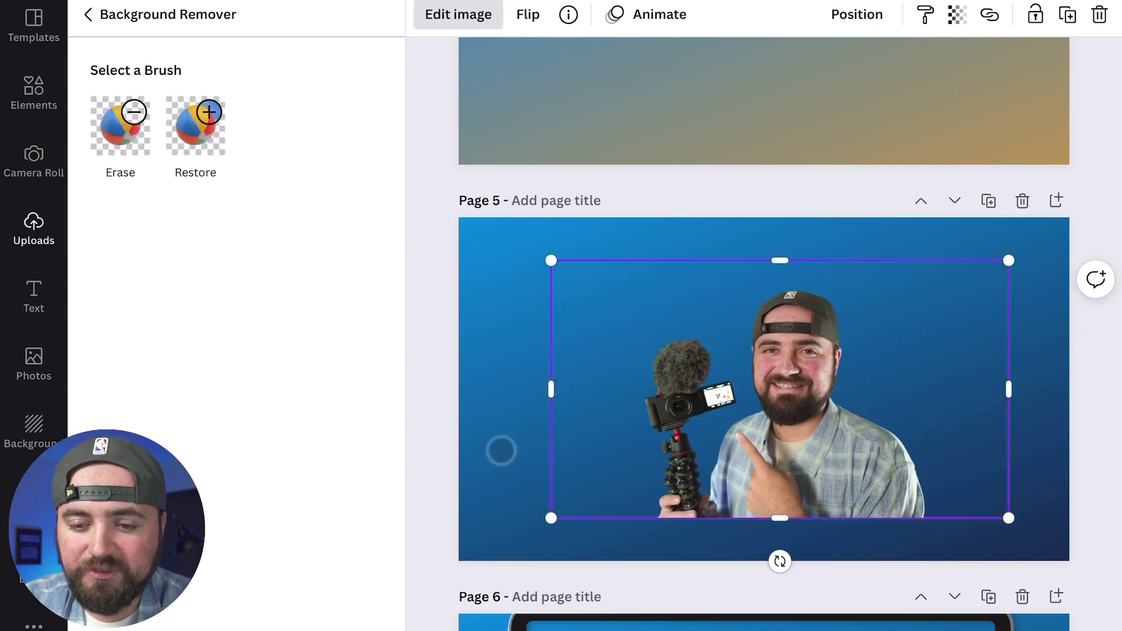
drag(1012, 516, 1021, 556)
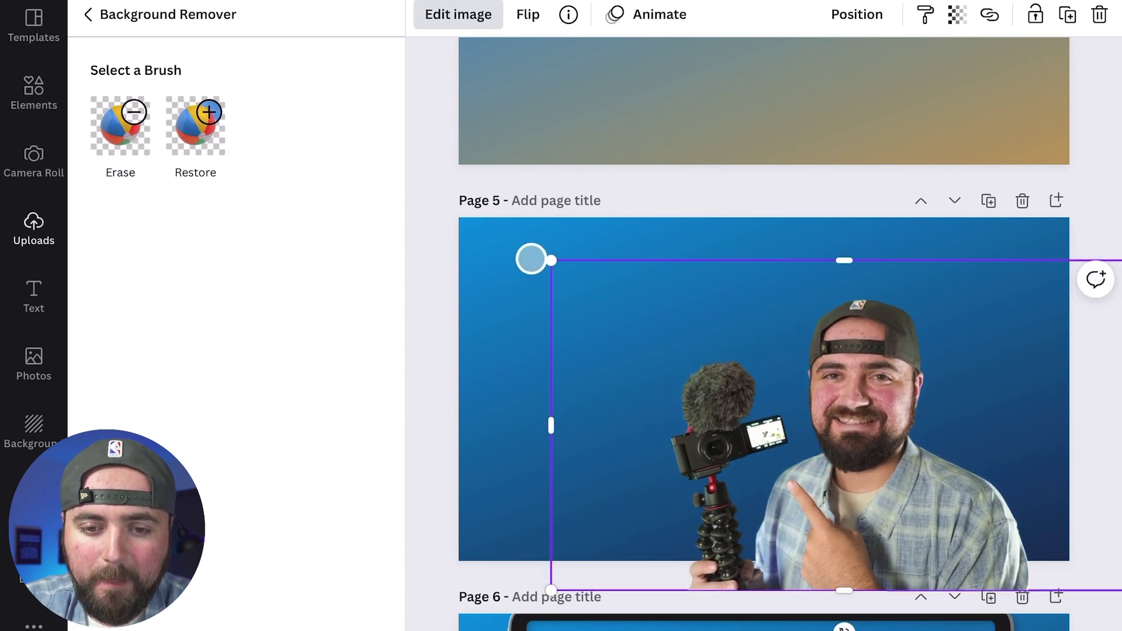
drag(548, 262, 461, 157)
drag(816, 537, 909, 522)
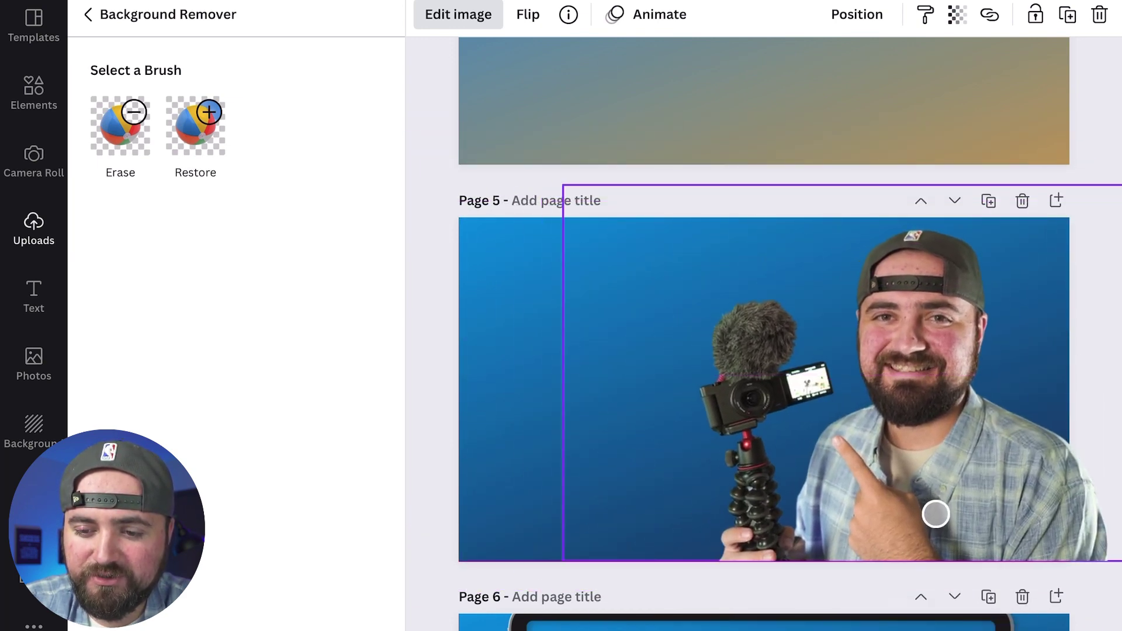
drag(936, 514, 968, 513)
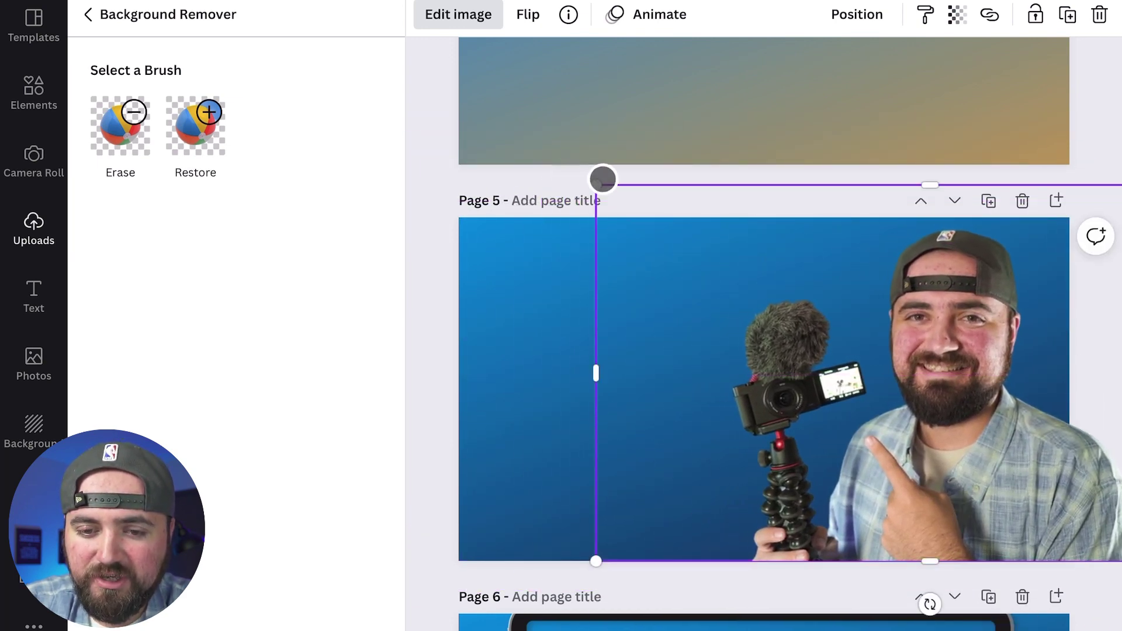
right_click(603, 185)
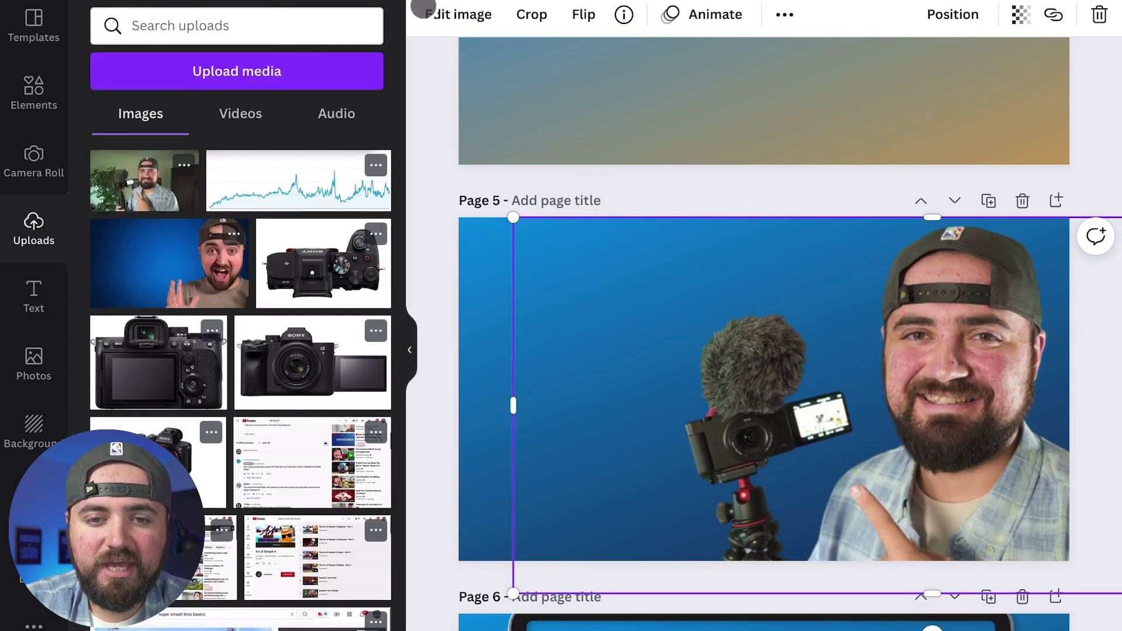
click(425, 10)
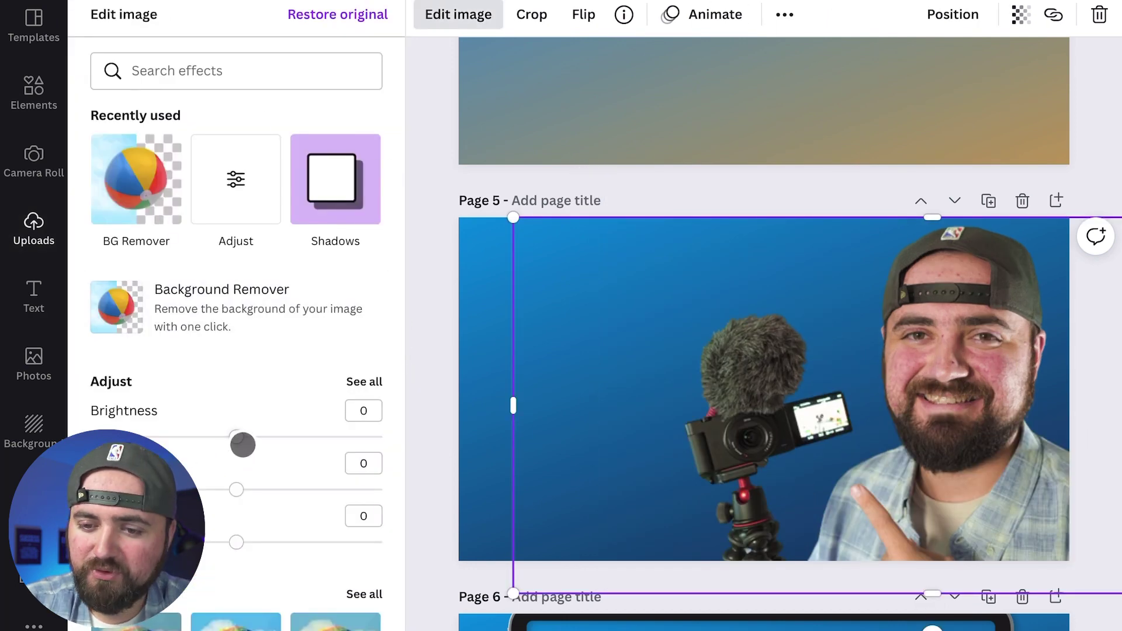
Step: Raise the cut-out creator photo's brightness to 11 and close the adjustments
drag(242, 446, 252, 445)
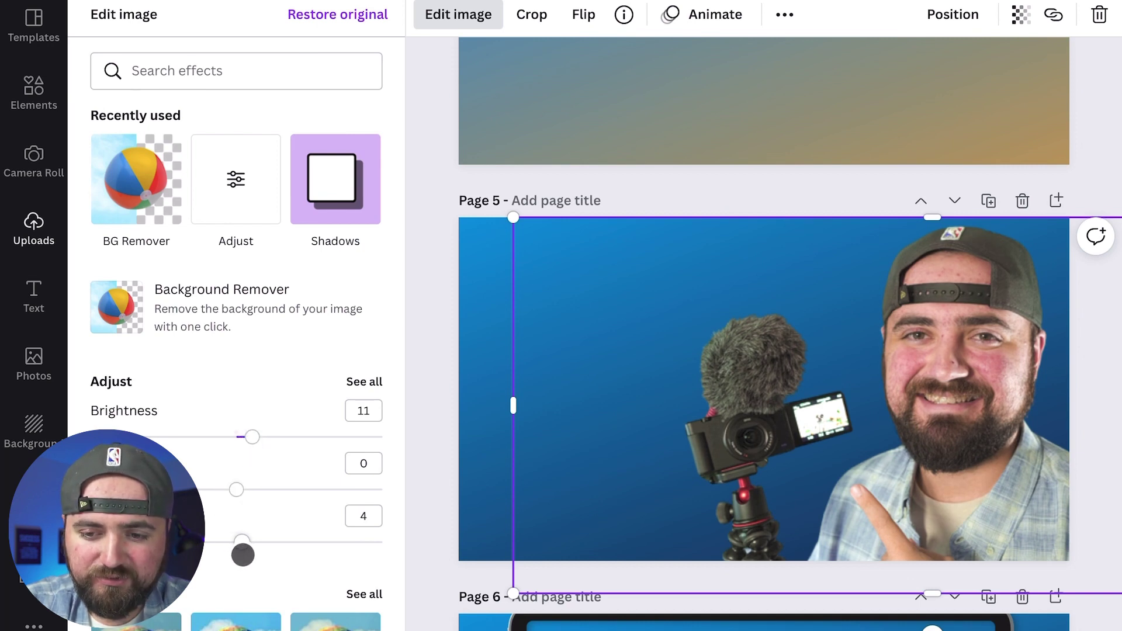
key(Escape)
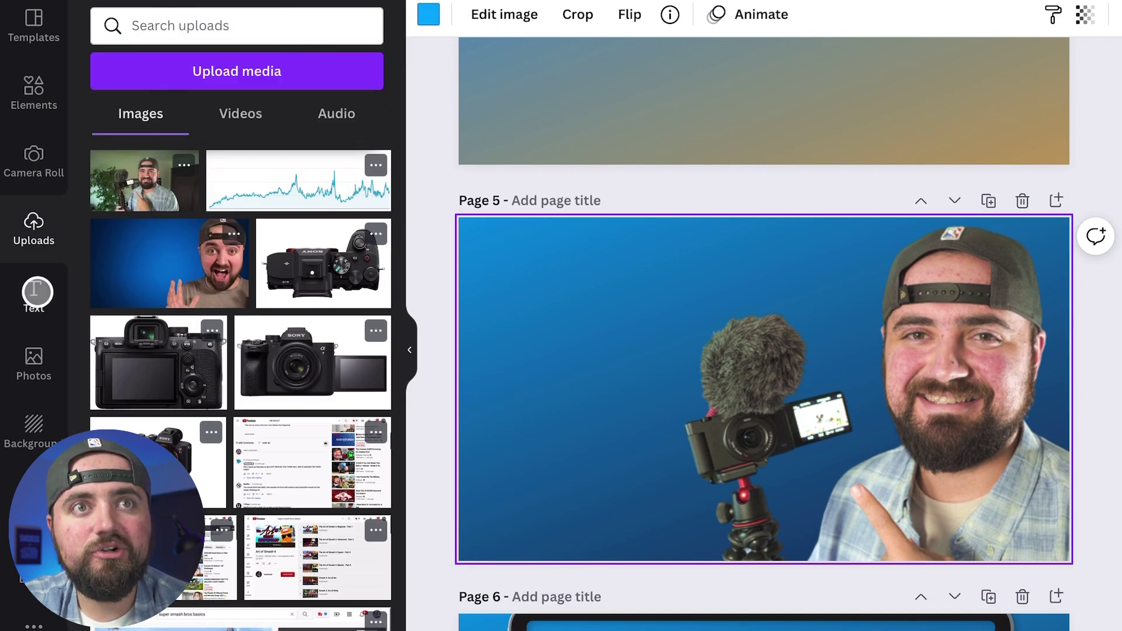
Step: Add a heading text box to Page 5 and move it to the upper-left corner
click(37, 292)
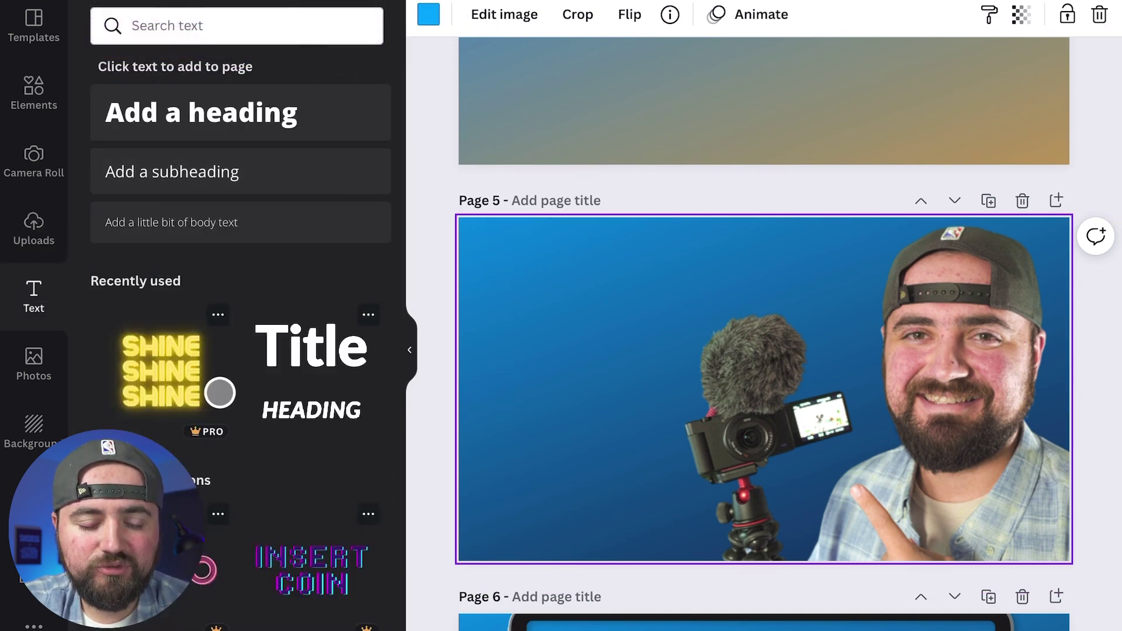
scroll(220, 403, down, 3)
scroll(220, 406, down, 15)
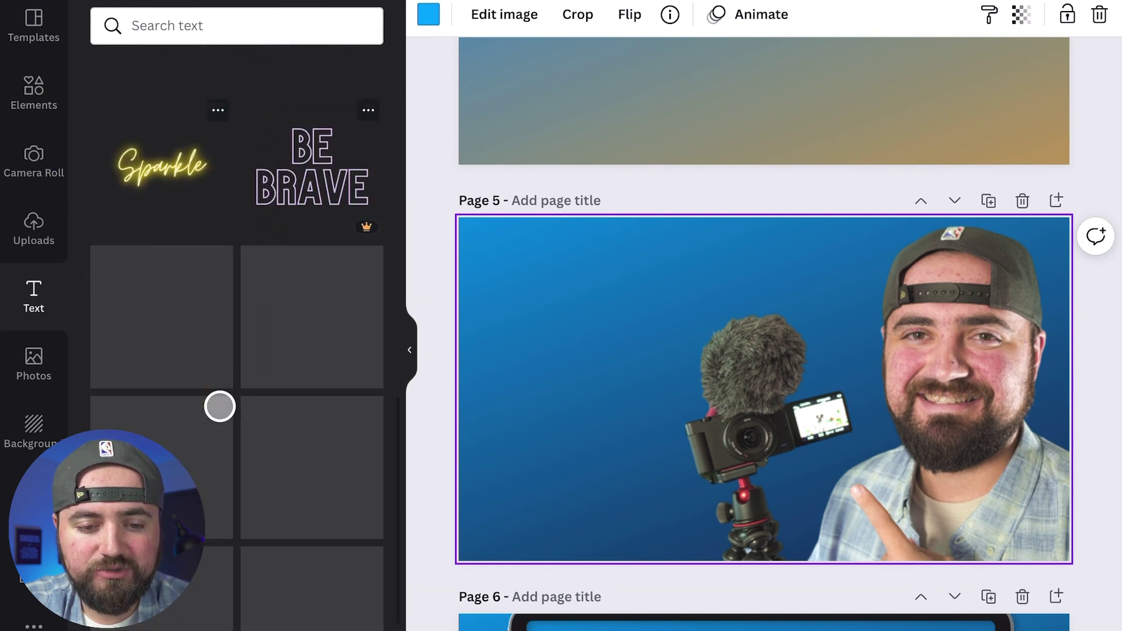
scroll(220, 406, up, 6)
scroll(220, 406, up, 10)
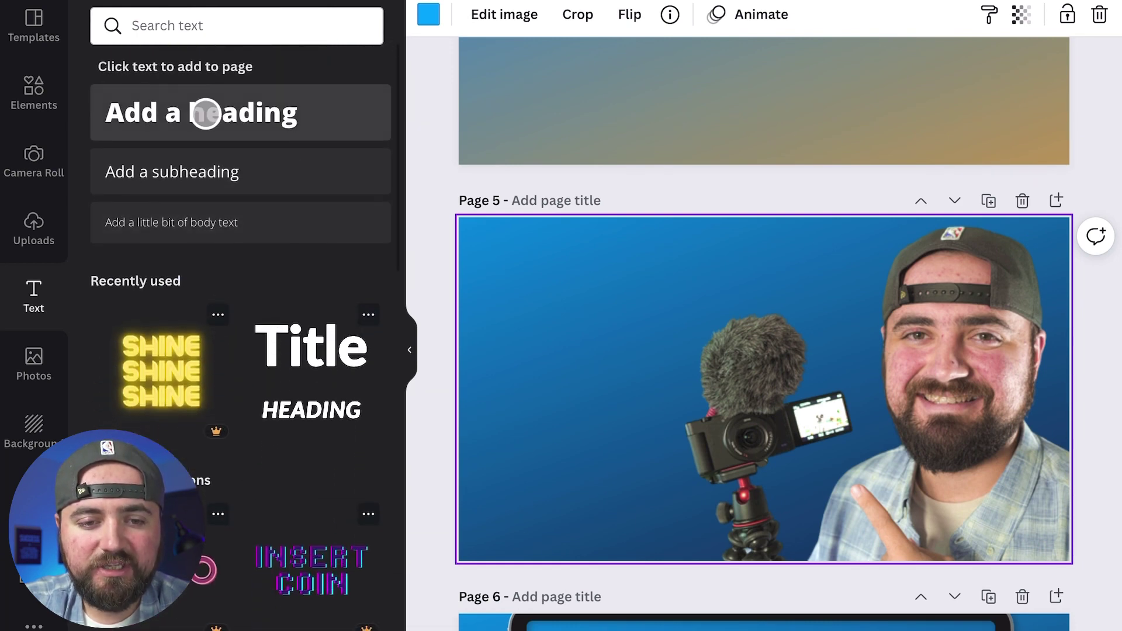
click(206, 112)
scroll(909, 378, up, 3)
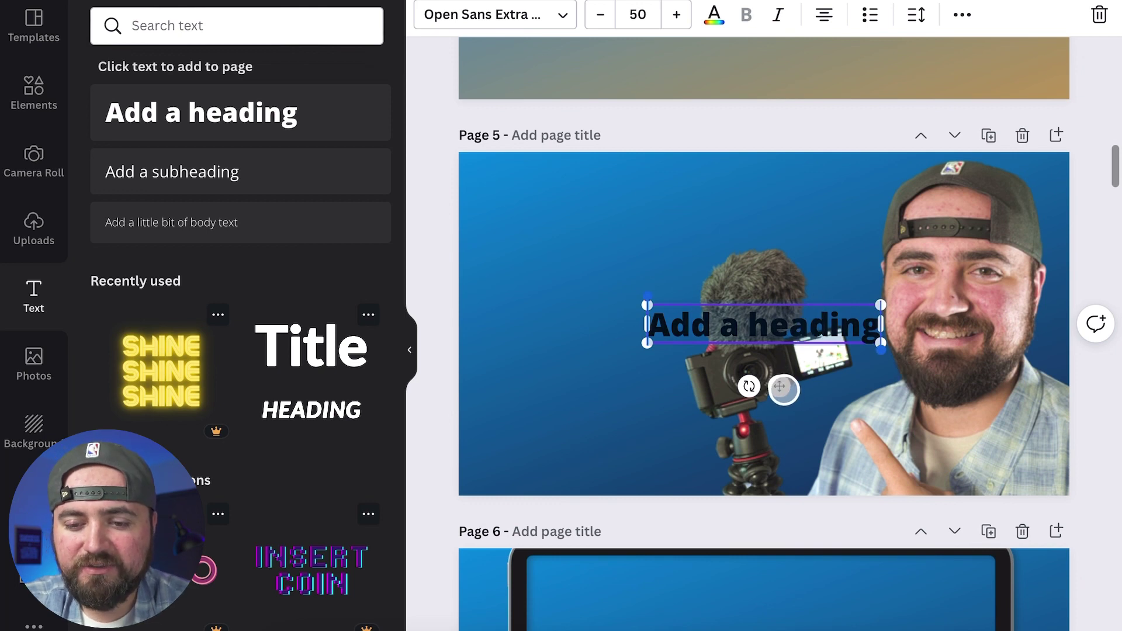
drag(780, 387, 616, 269)
Step: Change the heading text to 'MAKE', keeping the current font
key(BackSpace)
key(BackSpace)
key(BackSpace)
key(BackSpace)
key(BackSpace)
key(BackSpace)
key(BackSpace)
key(BackSpace)
key(BackSpace)
key(BackSpace)
key(BackSpace)
key(BackSpace)
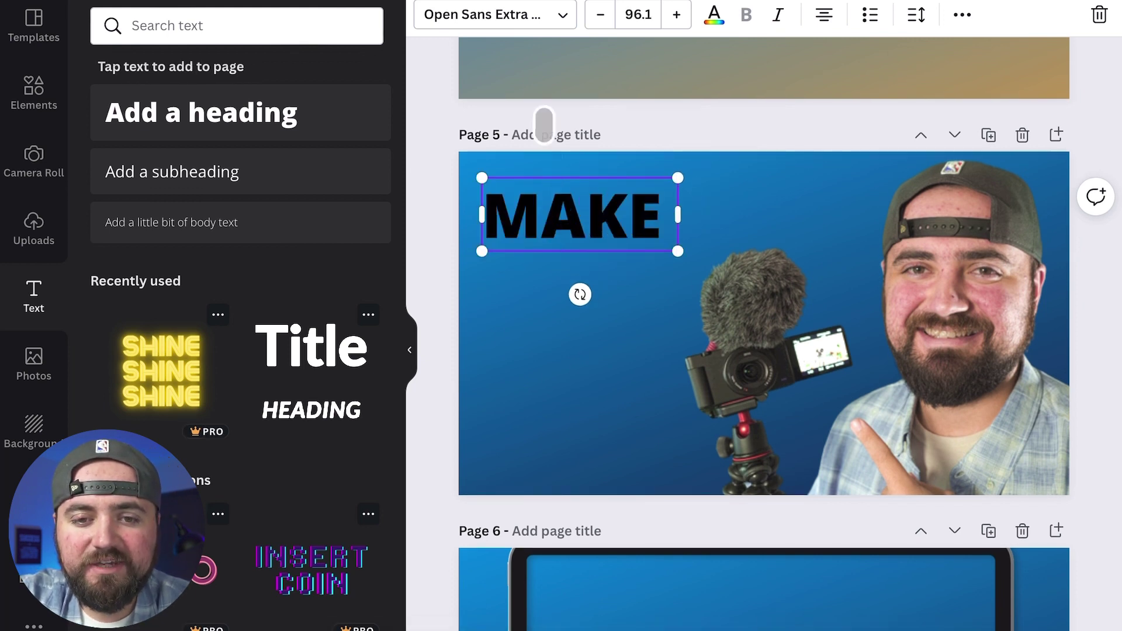
click(525, 18)
click(523, 17)
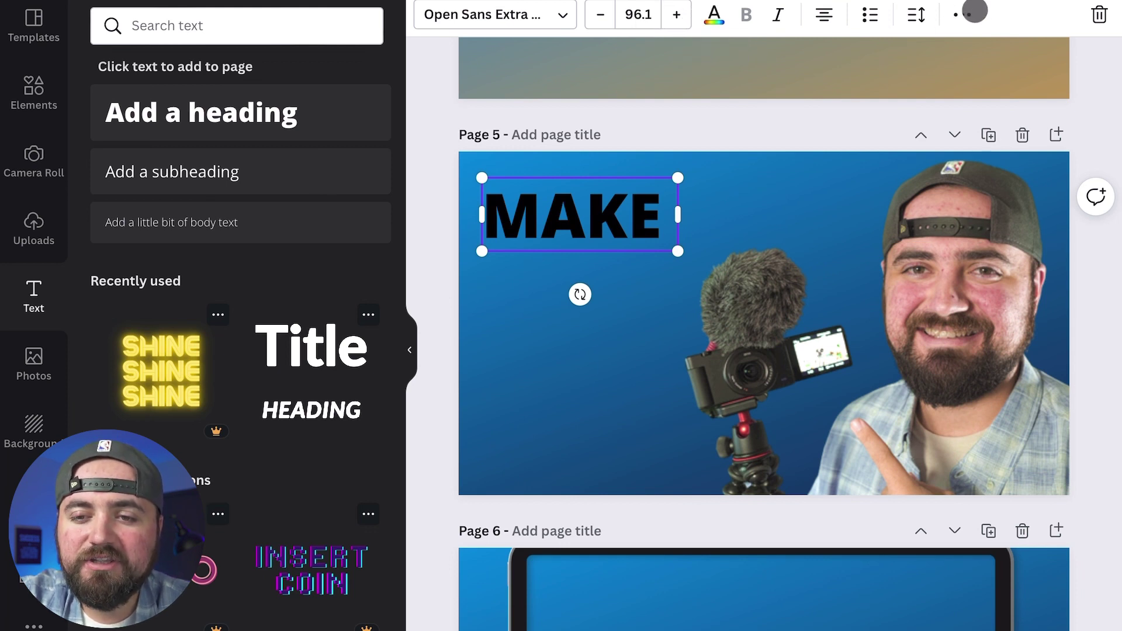
click(970, 13)
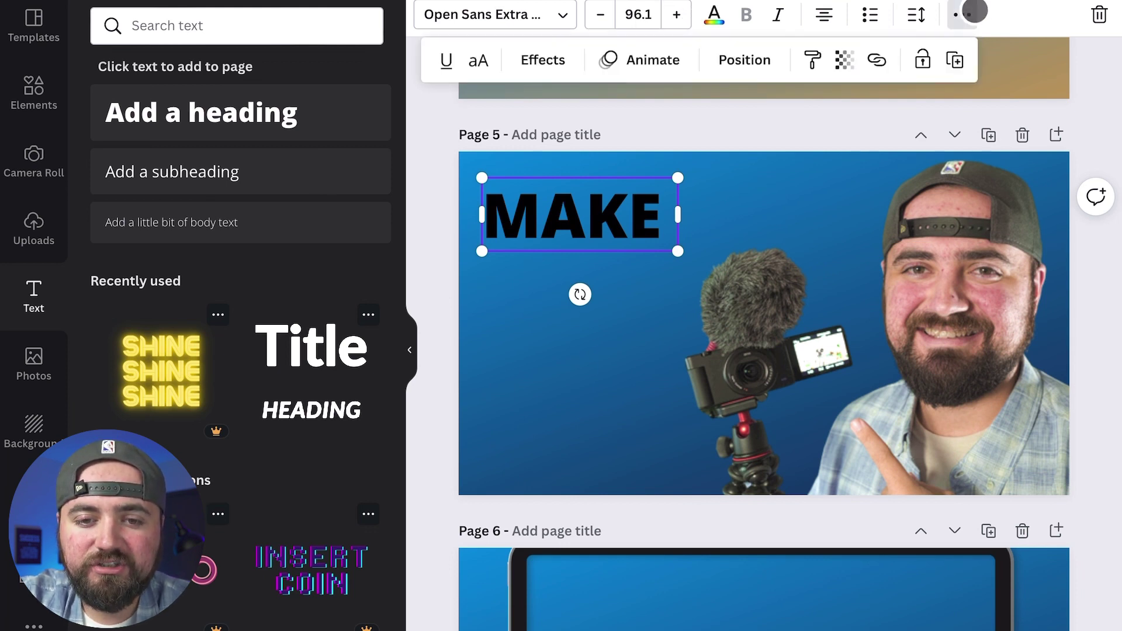
Step: Give MAKE a white Background effect with Roundness 0 and Spread 2
click(533, 55)
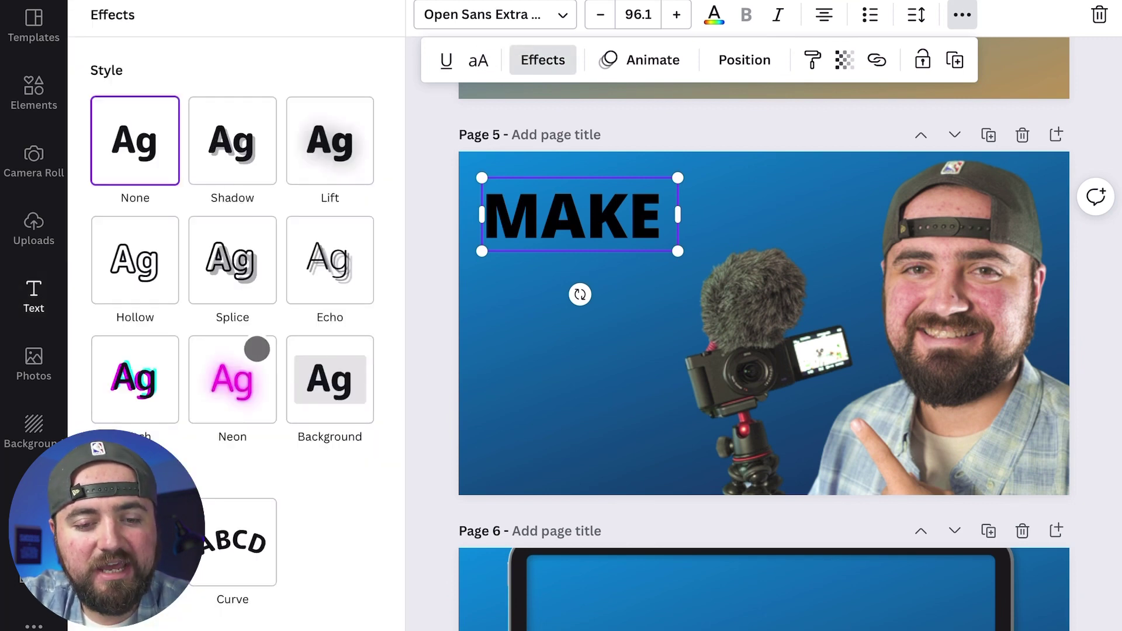
click(315, 389)
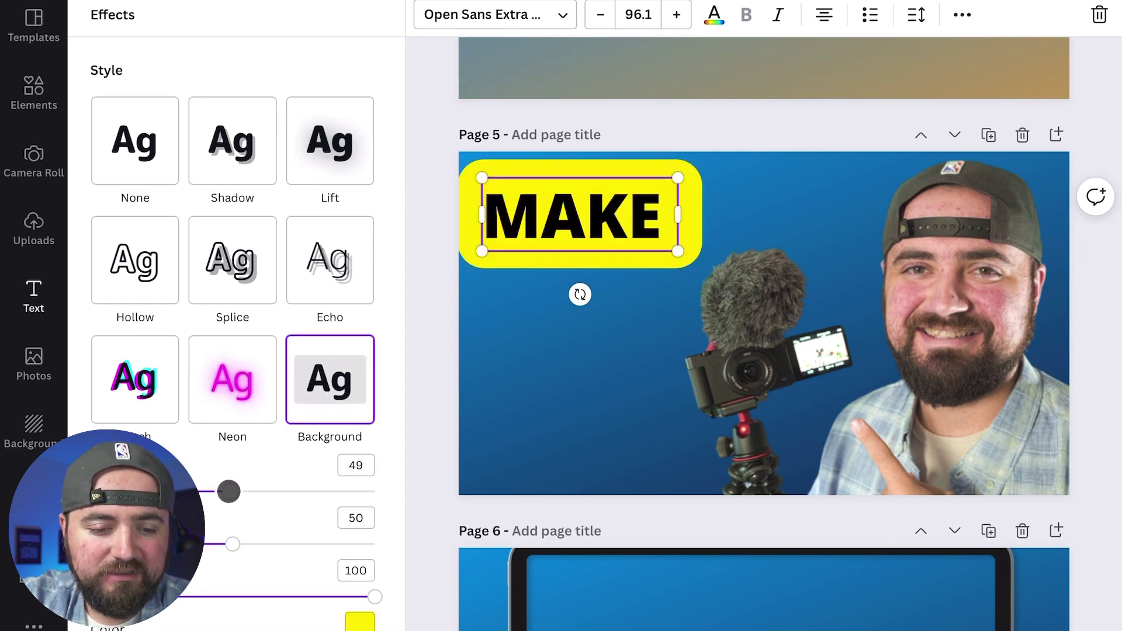
drag(228, 492, 5, 477)
drag(240, 540, 117, 543)
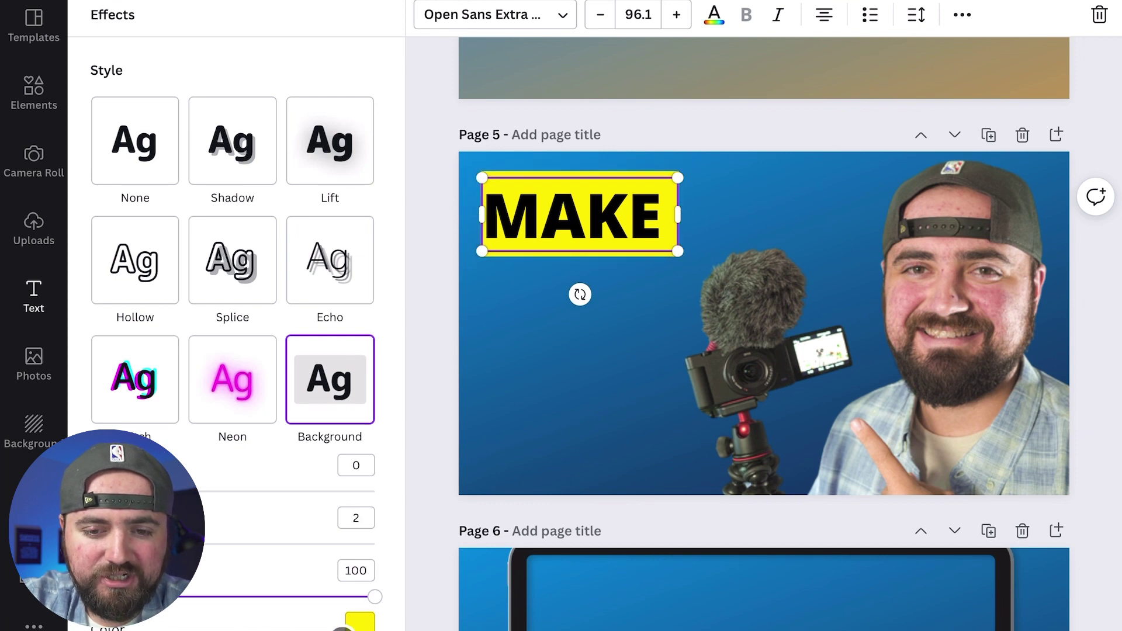
click(355, 622)
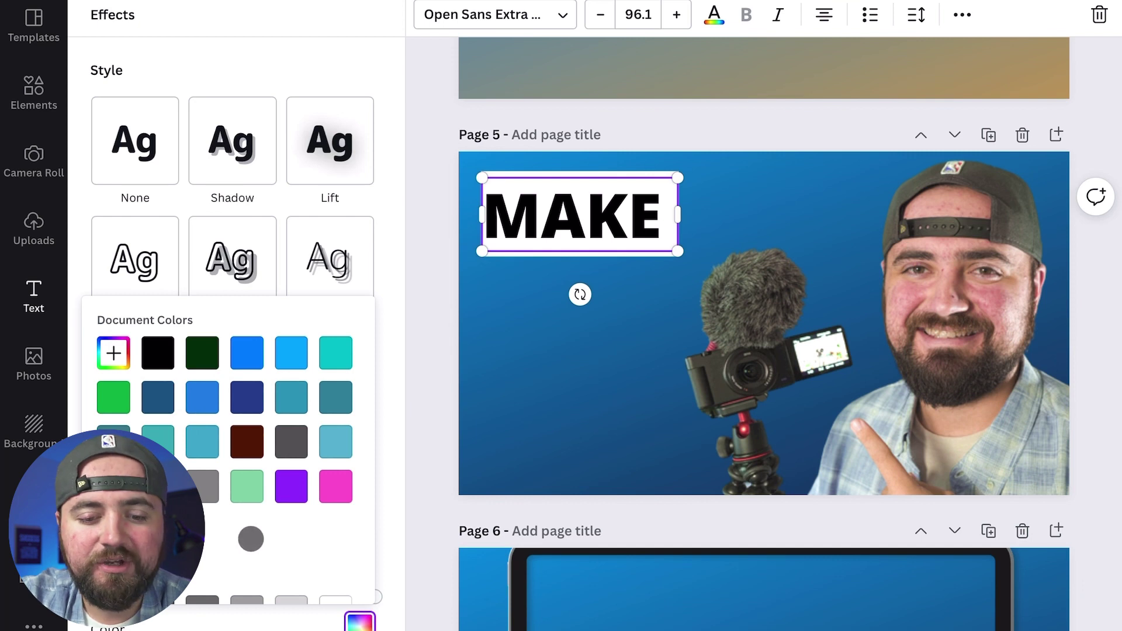
click(956, 14)
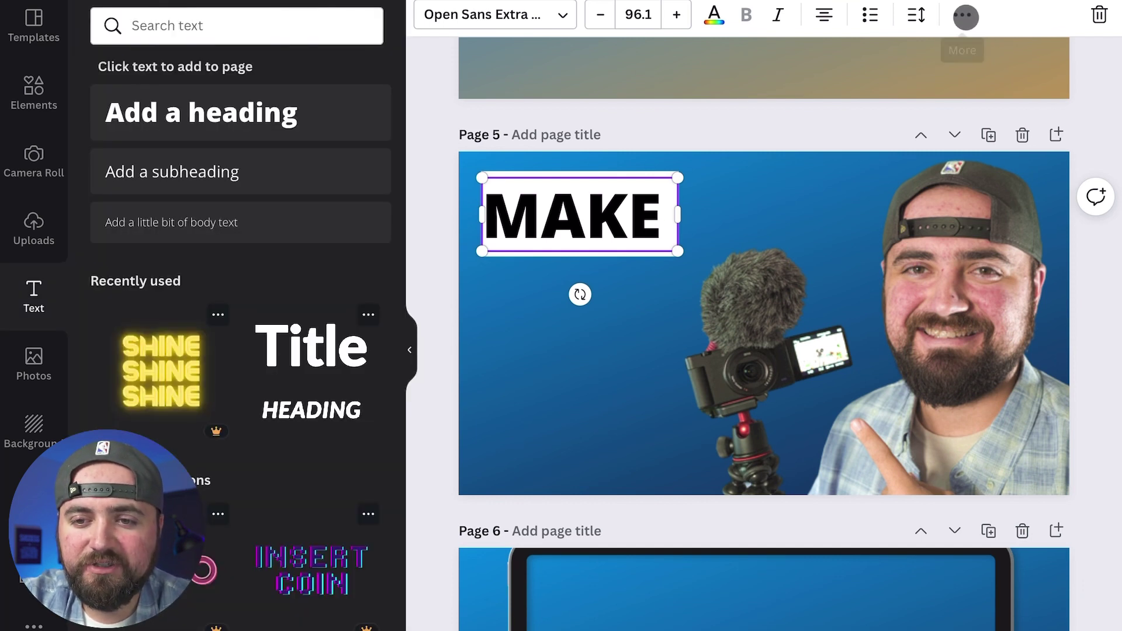
Step: Duplicate the MAKE text, move the copy below it, and retype it as 'BETTER'
click(965, 17)
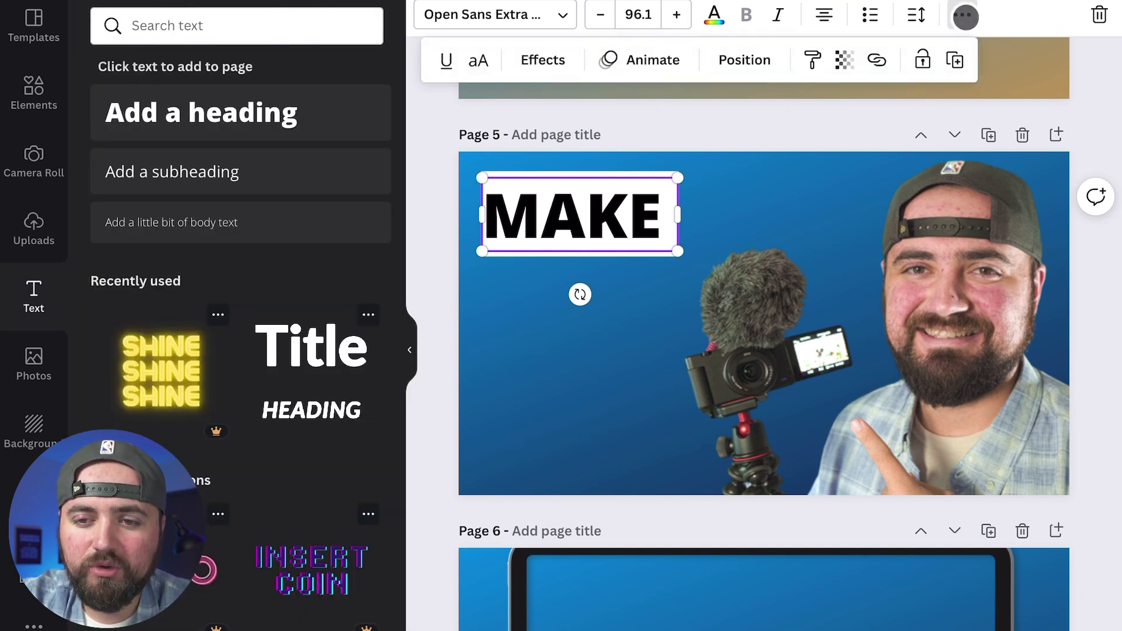
click(957, 60)
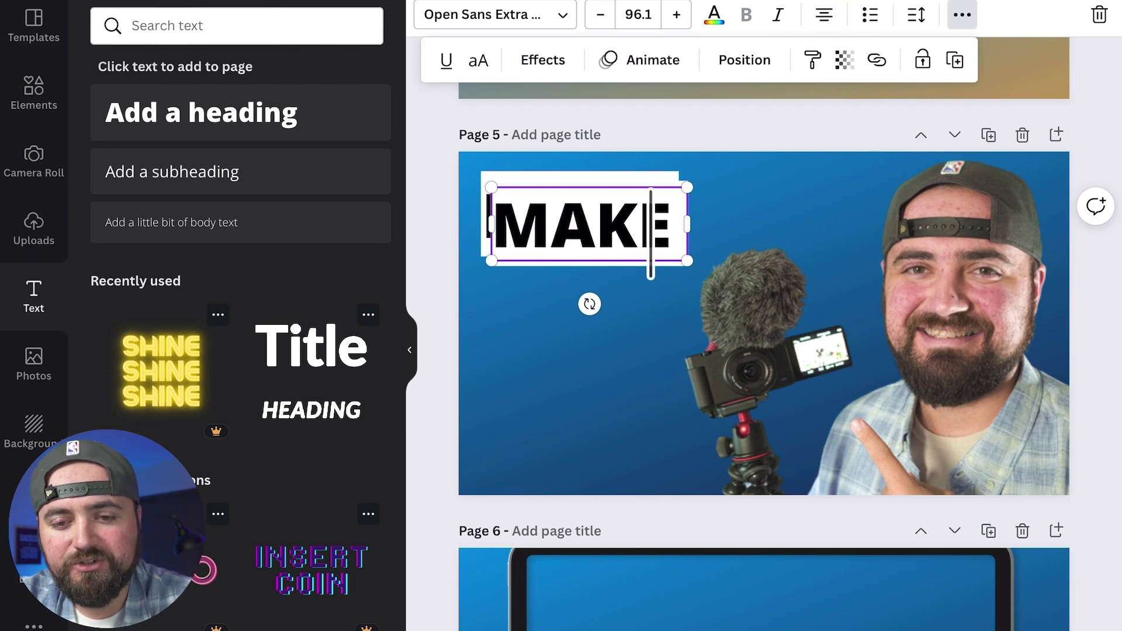
drag(650, 234, 642, 329)
key(BackSpace)
key(BackSpace)
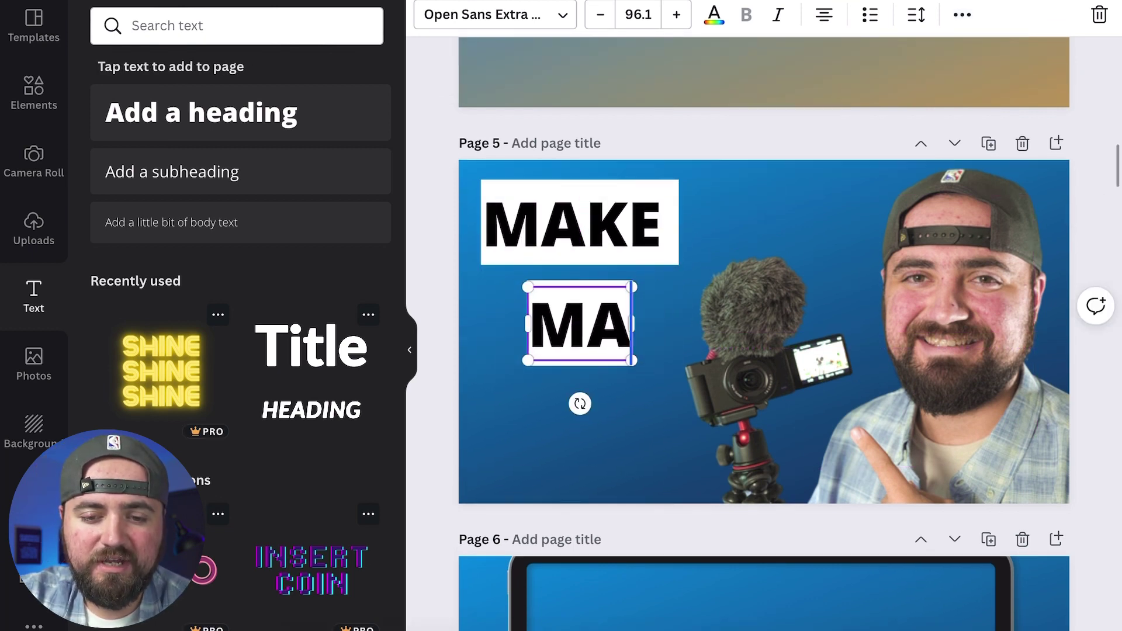
key(BackSpace)
key(BackSpace)
text(BETTER)
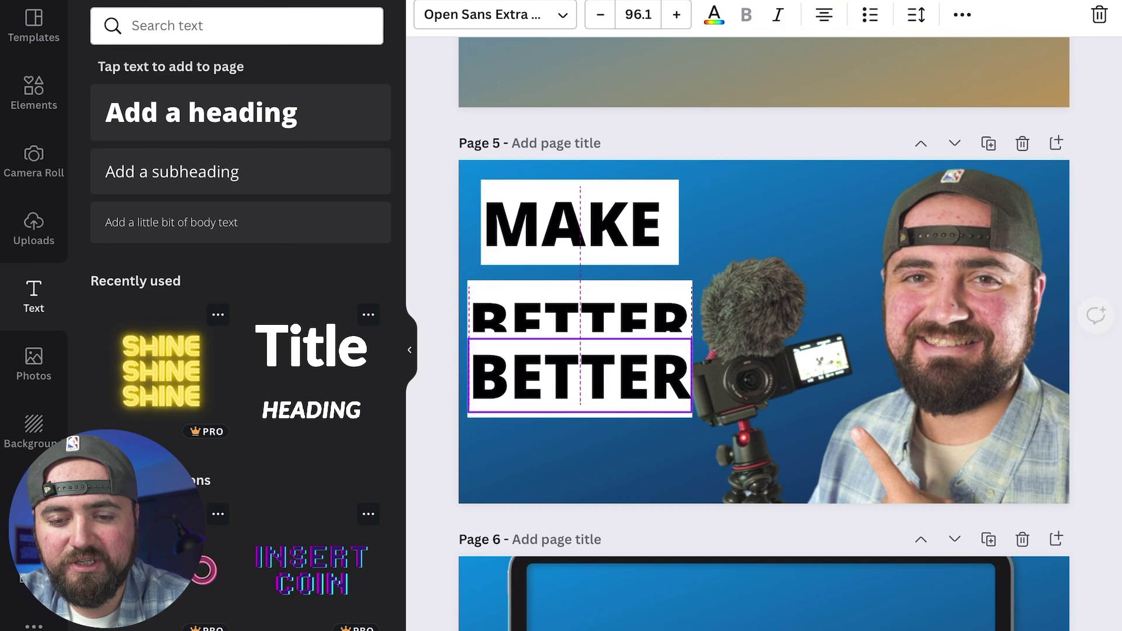
key(Escape)
scroll(764, 333, down, 5)
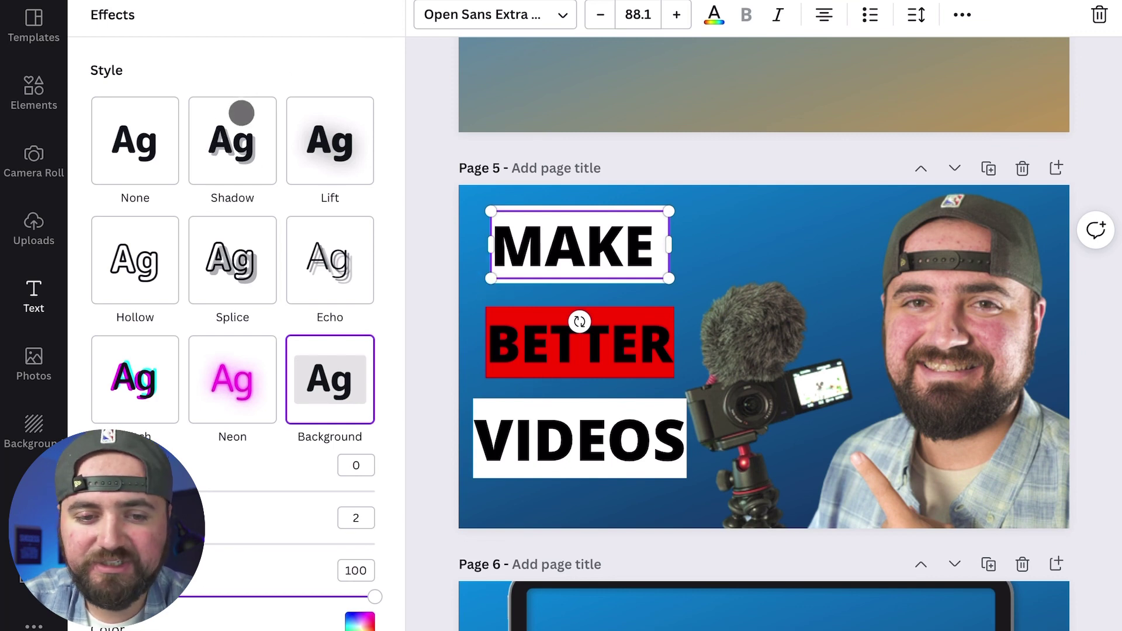
Step: Give the MAKE BETTER VIDEOS! title a drop shadow and white text colour
click(241, 113)
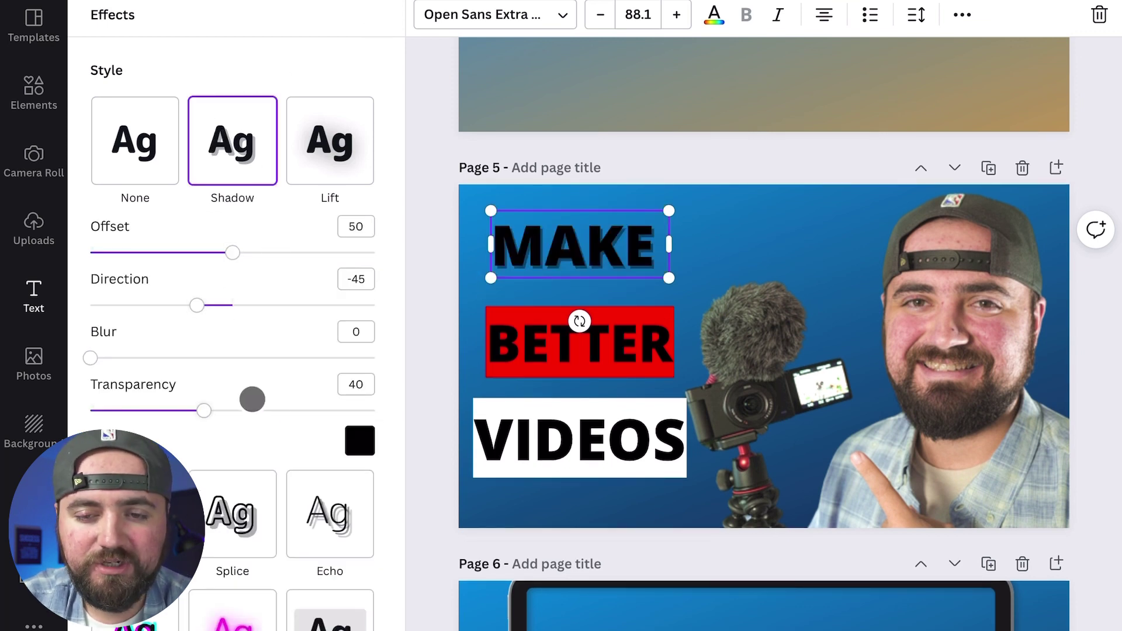
click(715, 17)
click(161, 328)
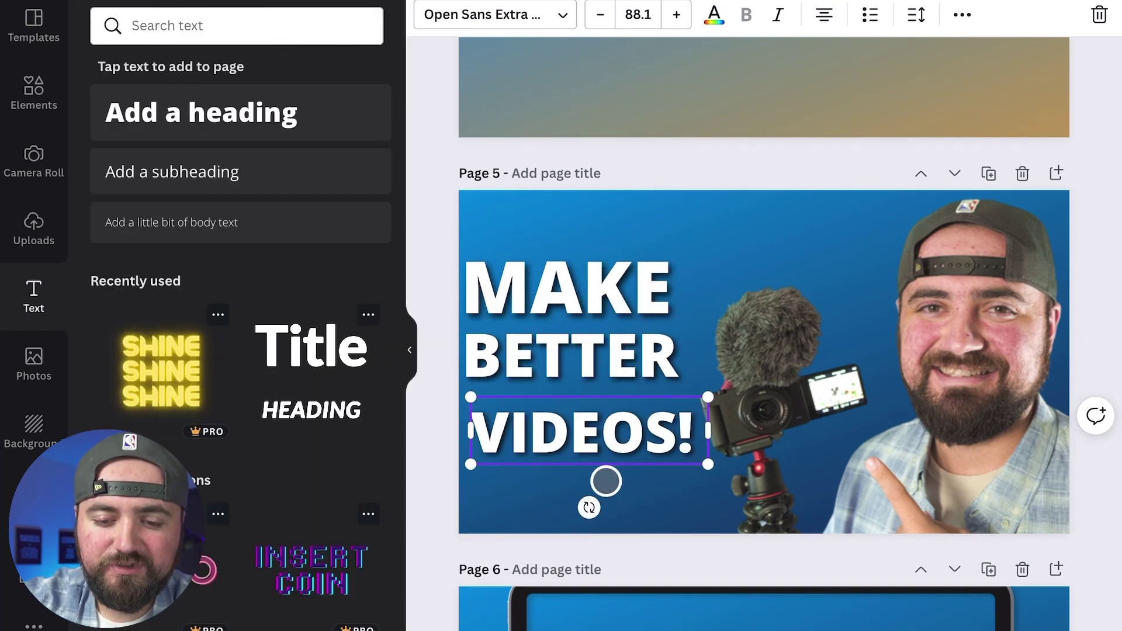
Step: Tilt the title text slightly counter-clockwise, about -4°
right_click(589, 512)
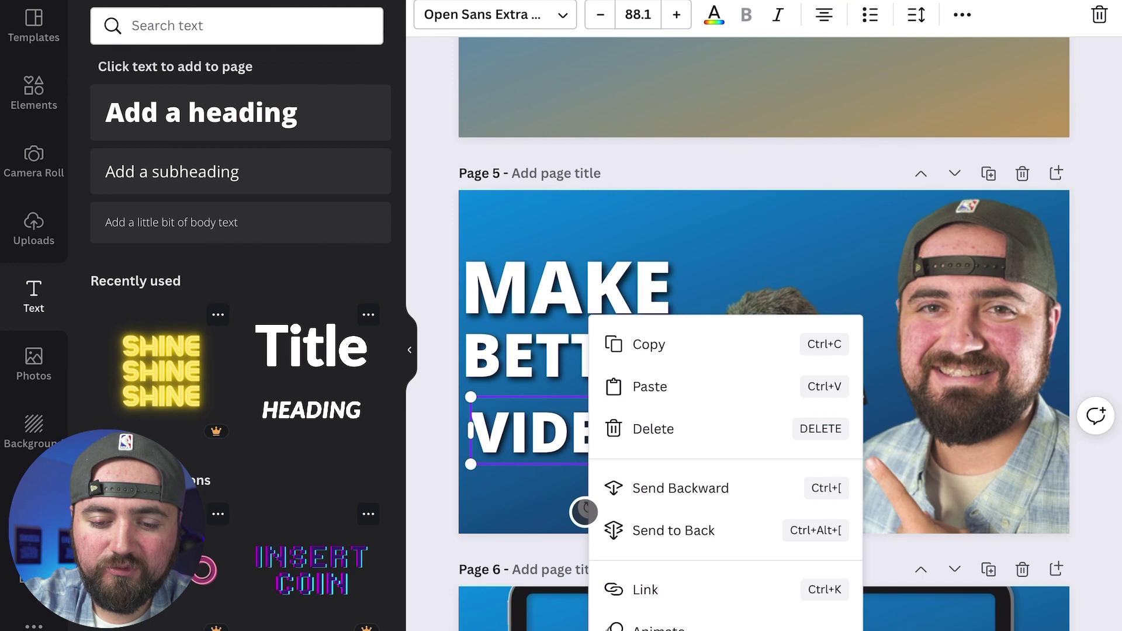
click(585, 512)
drag(585, 512, 581, 511)
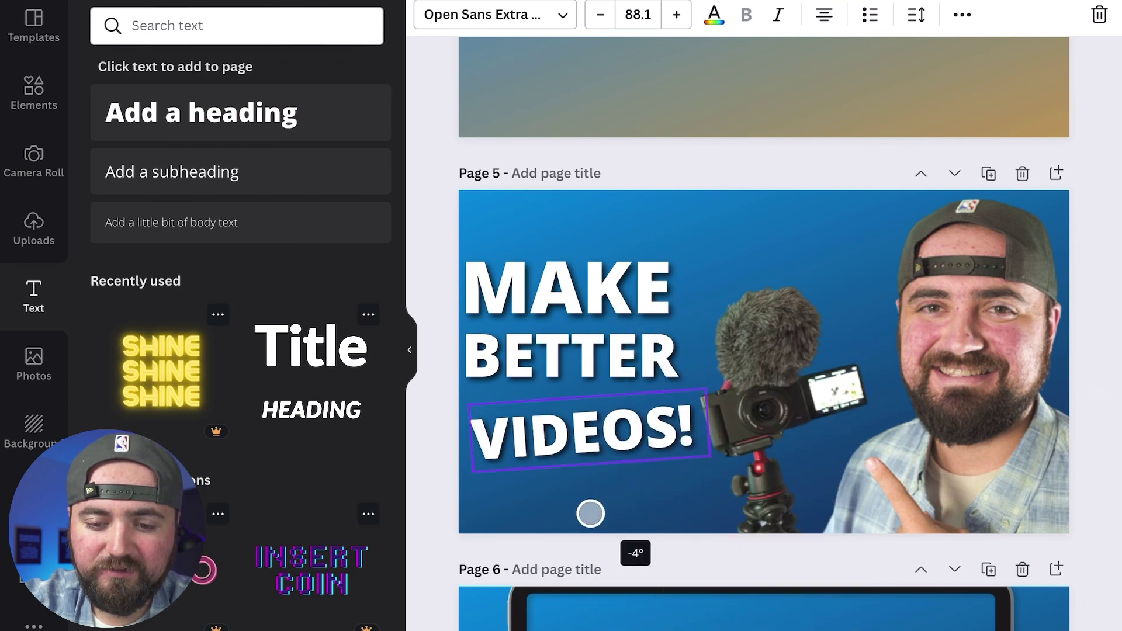
click(564, 354)
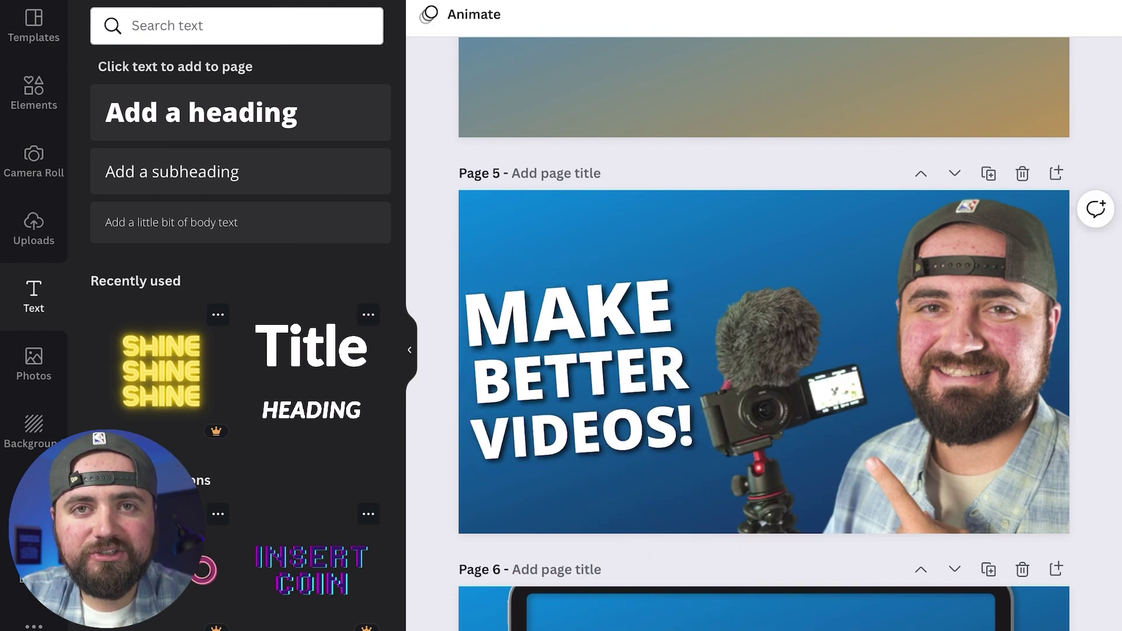
click(23, 109)
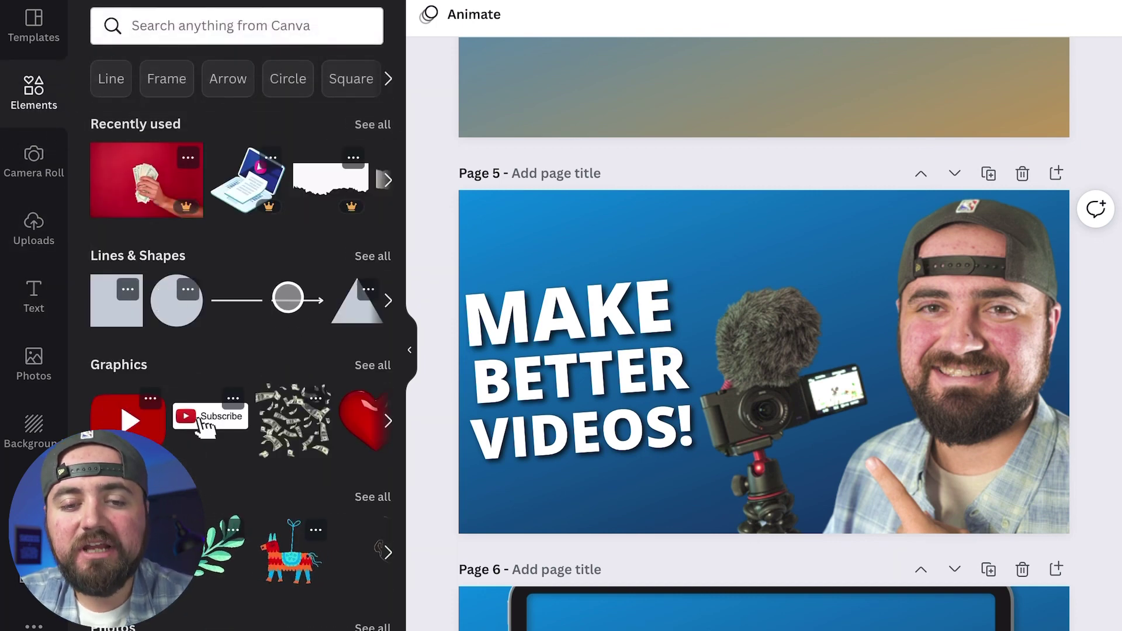
Step: Search Elements for 'Arrow' and add the white curved arrow to Page 5
scroll(273, 419, down, 3)
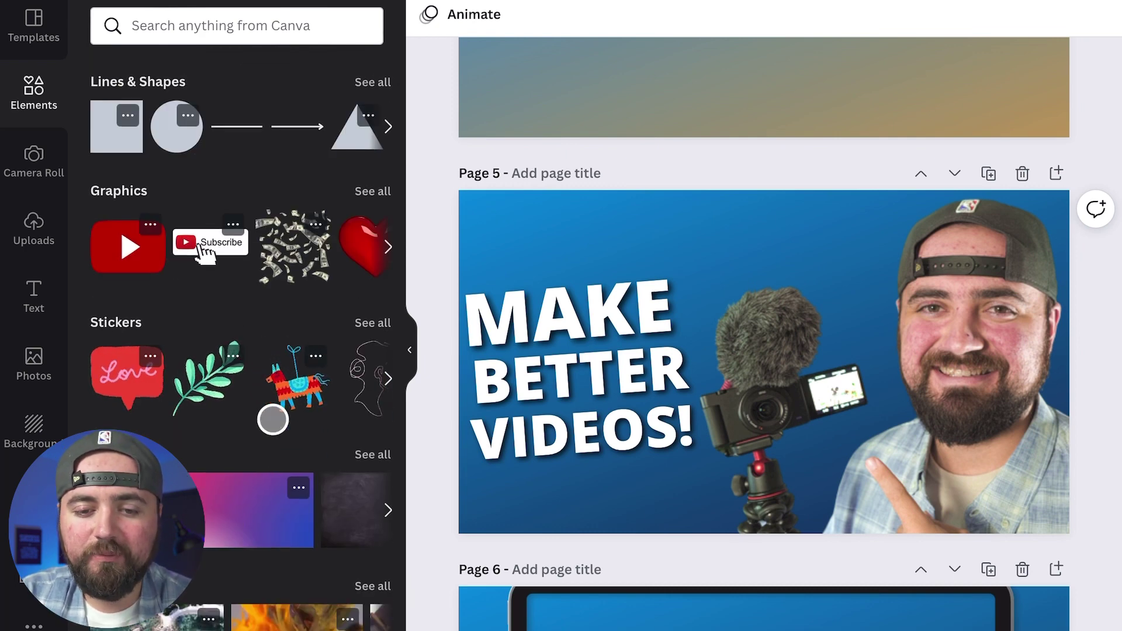
scroll(273, 419, up, 3)
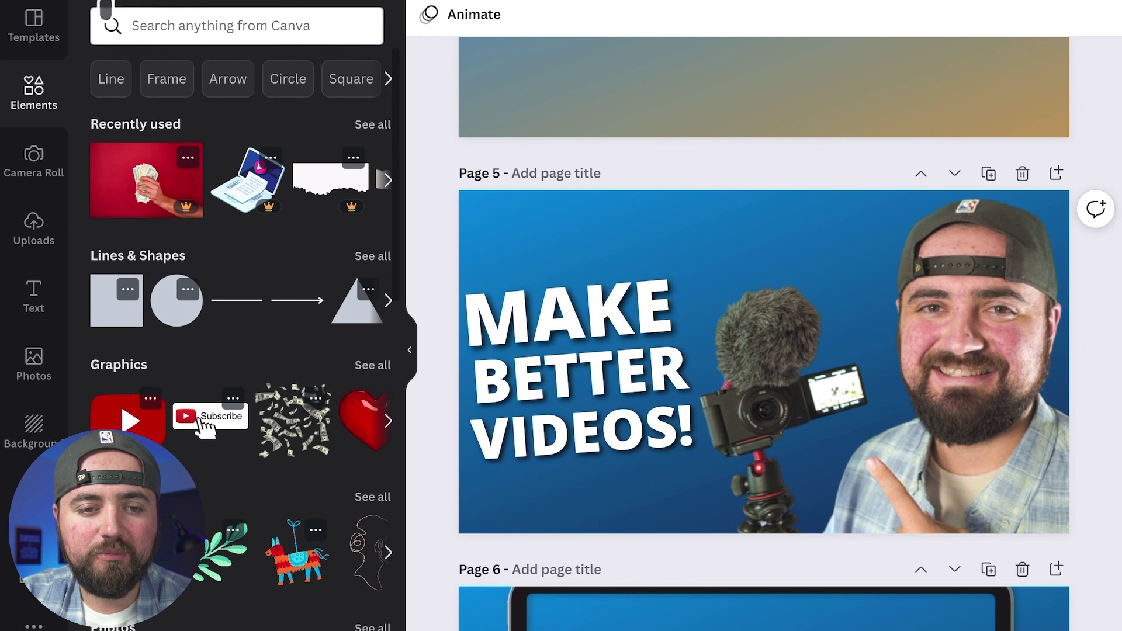
click(243, 25)
text(Arrow)
key(Return)
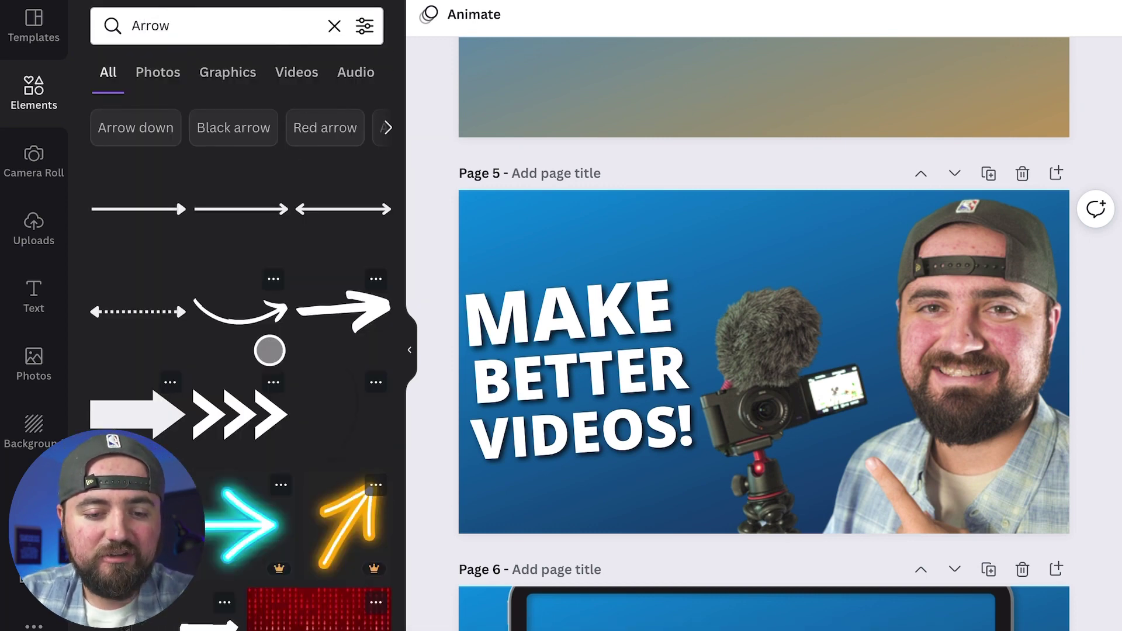
scroll(267, 366, down, 10)
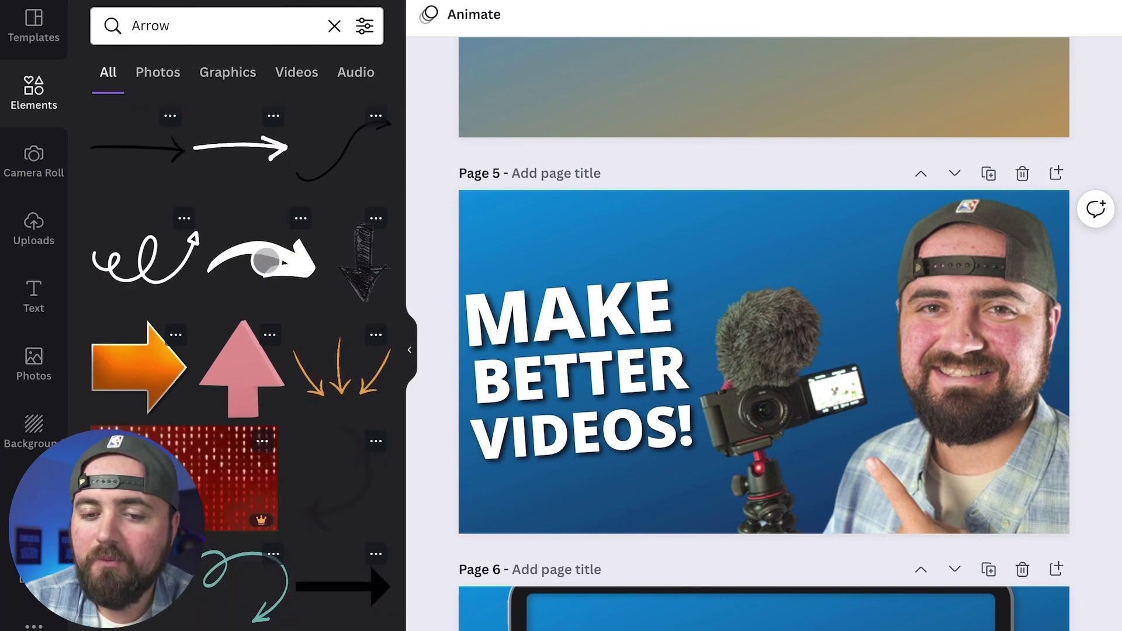
click(263, 257)
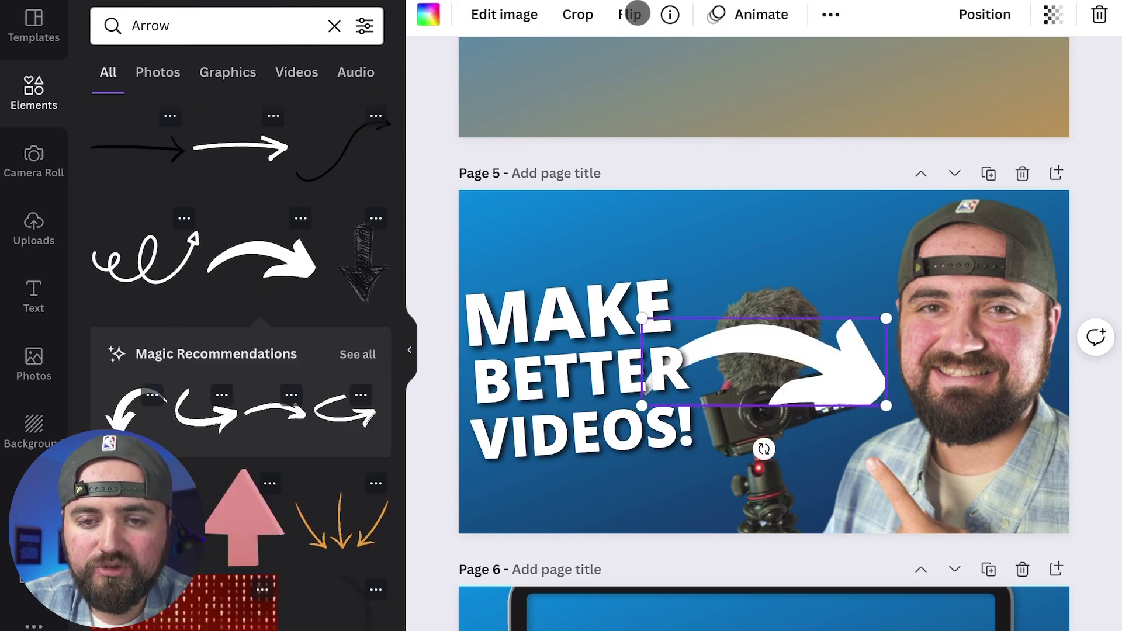
Step: Flip the curved arrow horizontally so it points left
click(631, 14)
click(645, 66)
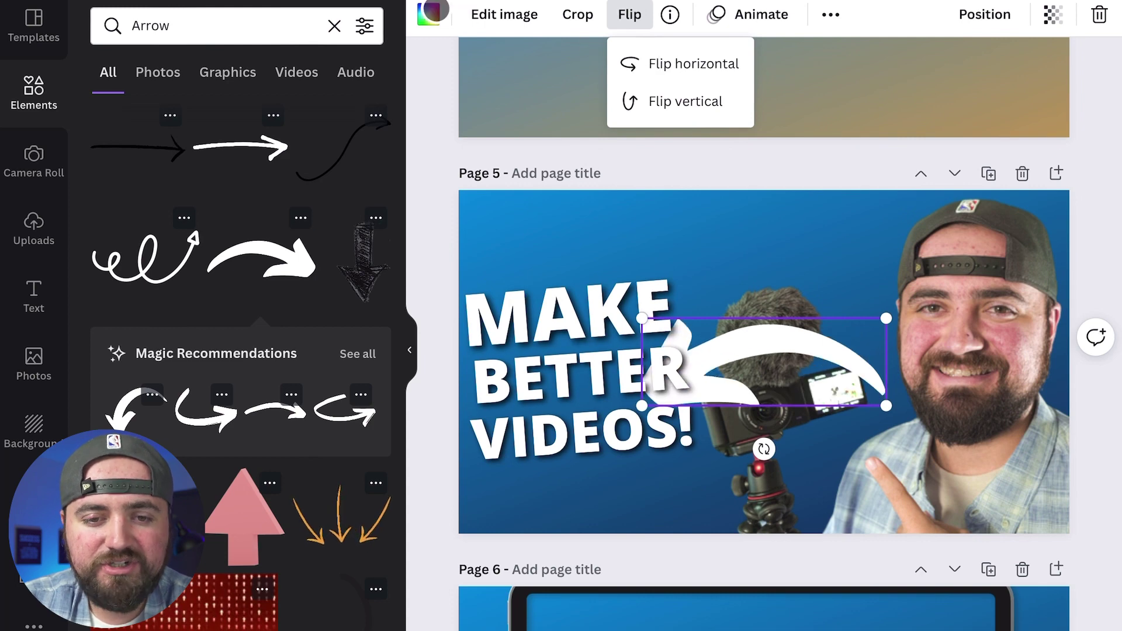
click(428, 14)
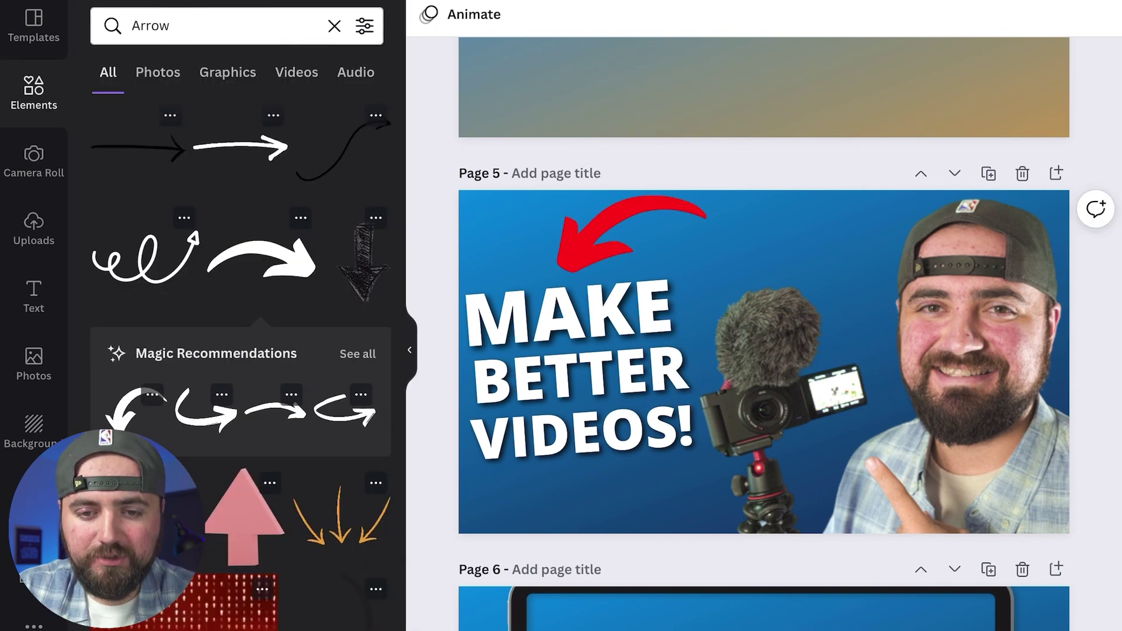